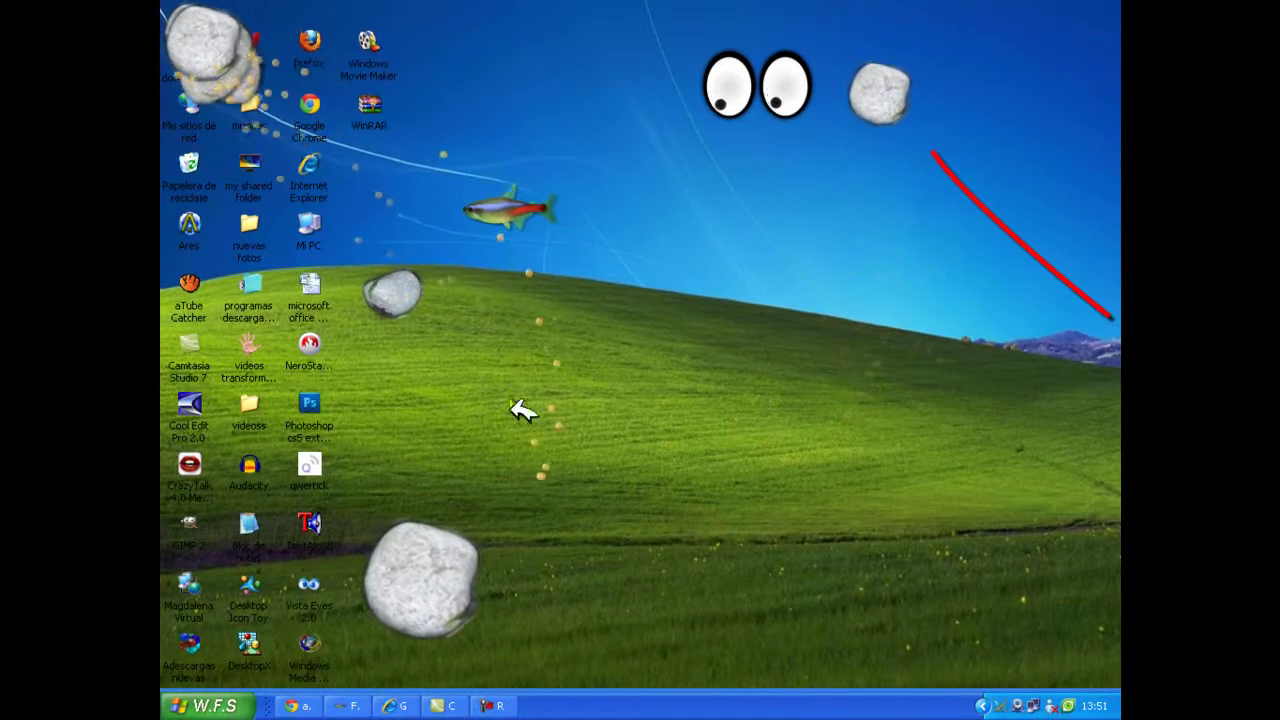
pyautogui.rightClick(675, 316)
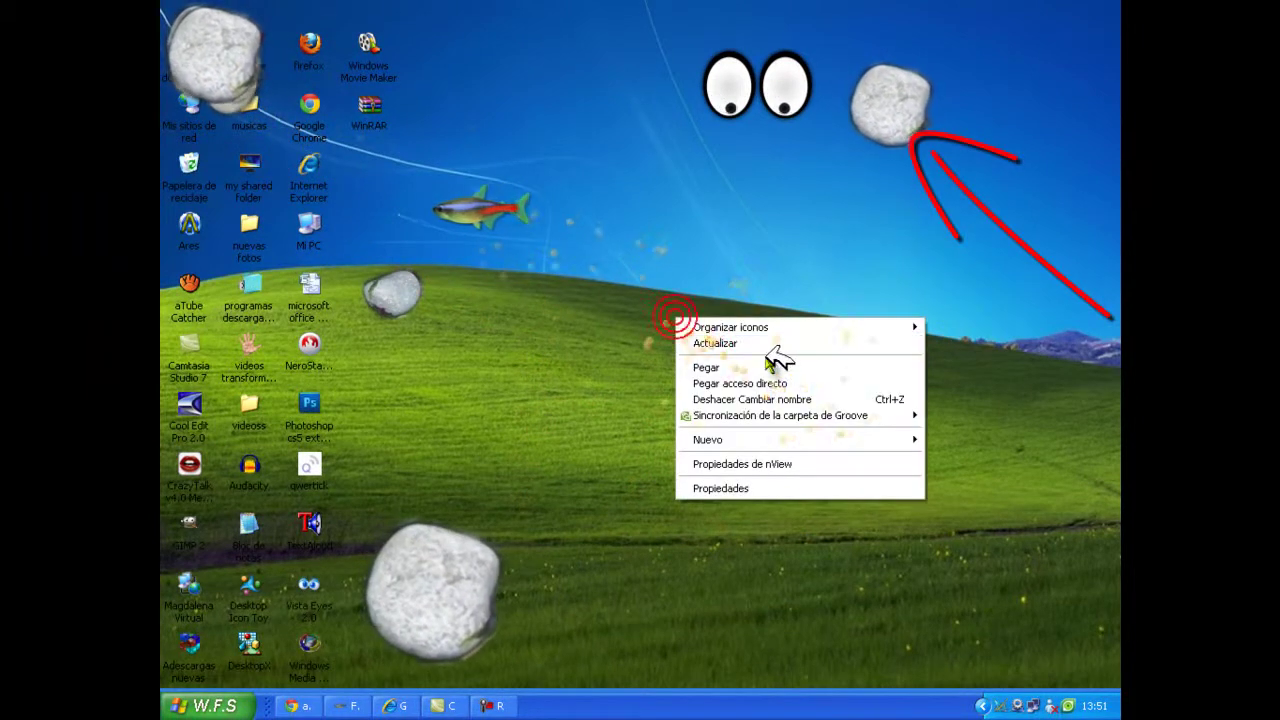
pyautogui.rightClick(794, 347)
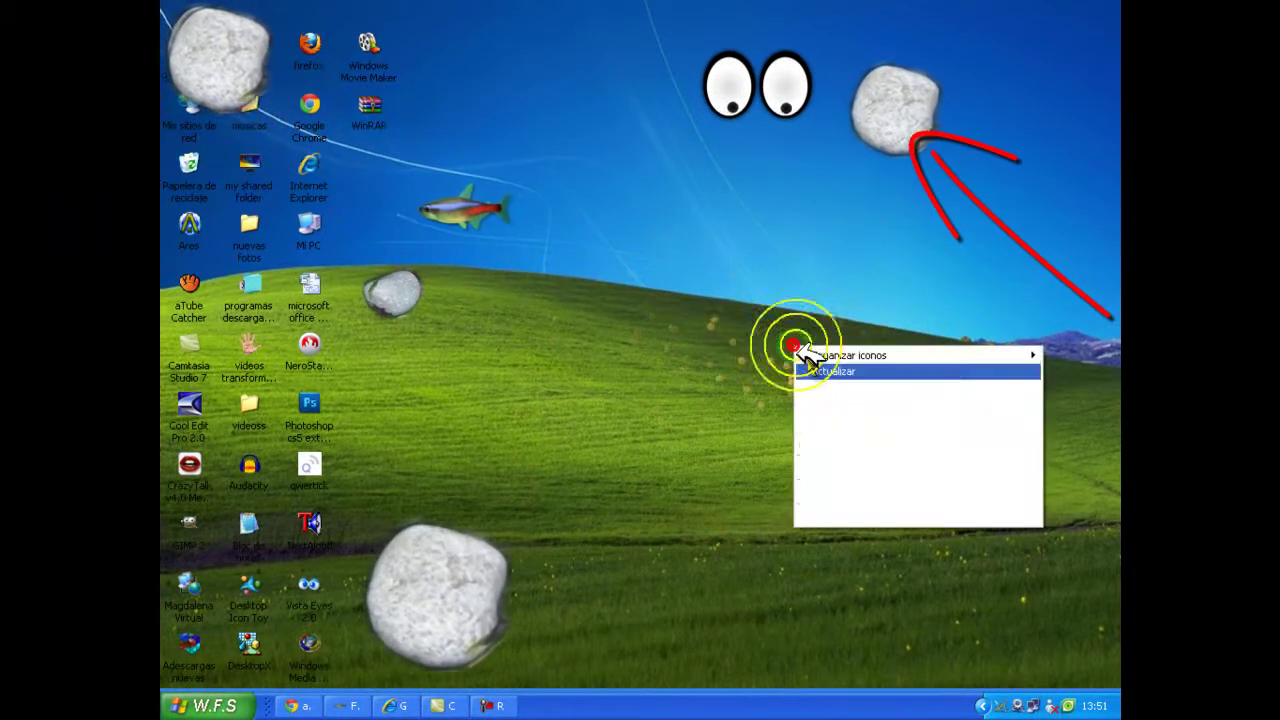
pyautogui.click(893, 382)
pyautogui.rightClick(823, 366)
pyautogui.rightClick(801, 368)
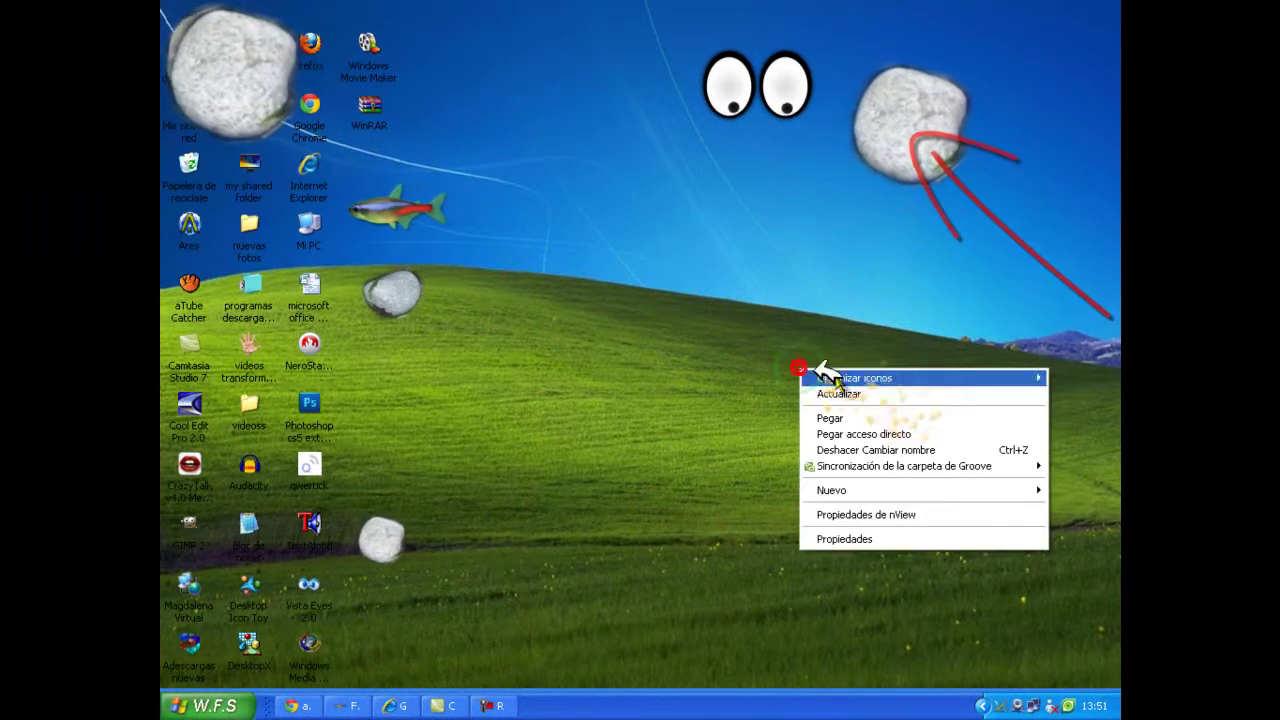
pyautogui.rightClick(680, 234)
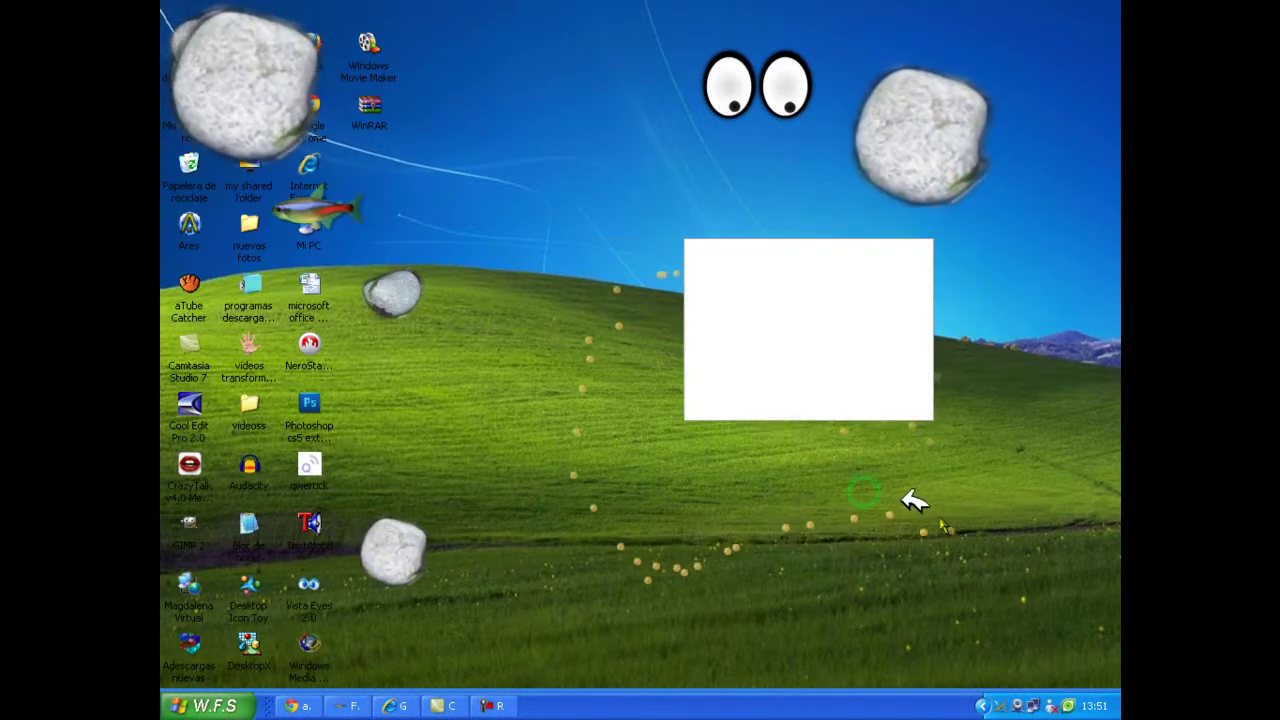
pyautogui.click(768, 265)
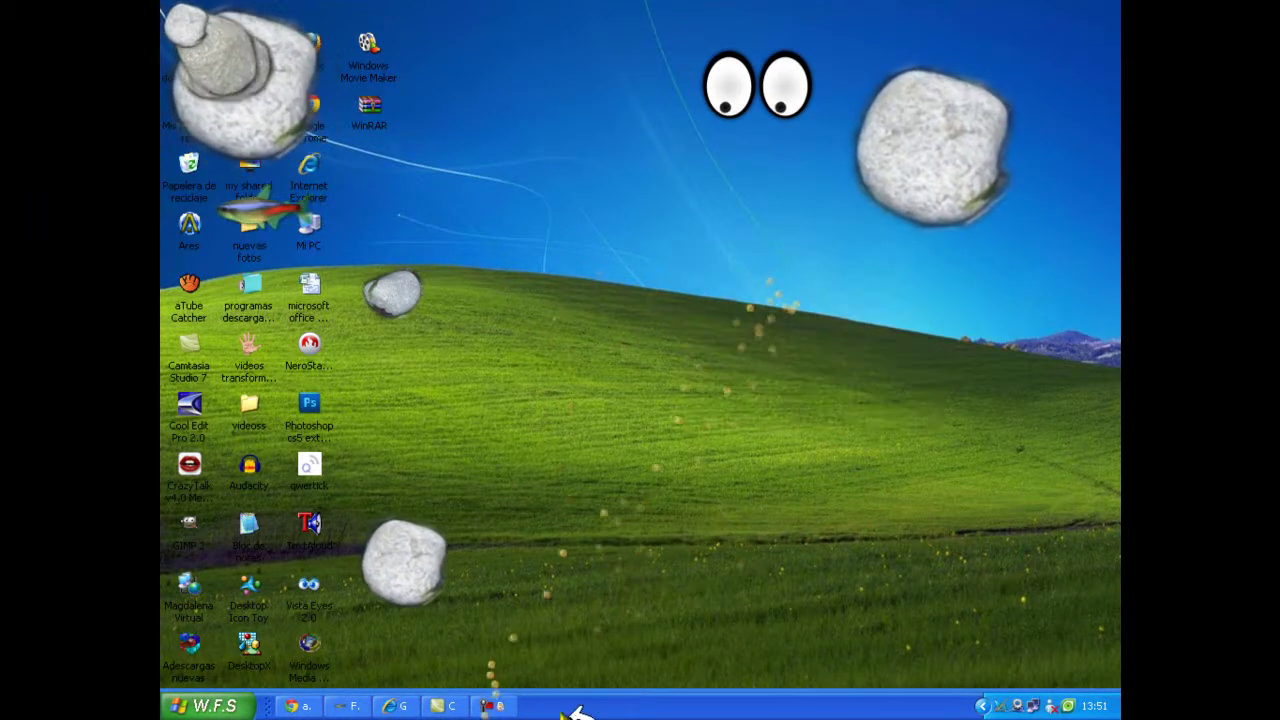
# Step: Switch to Internet Explorer and search Google for "descargar desktopx de softonic"
pyautogui.click(403, 706)
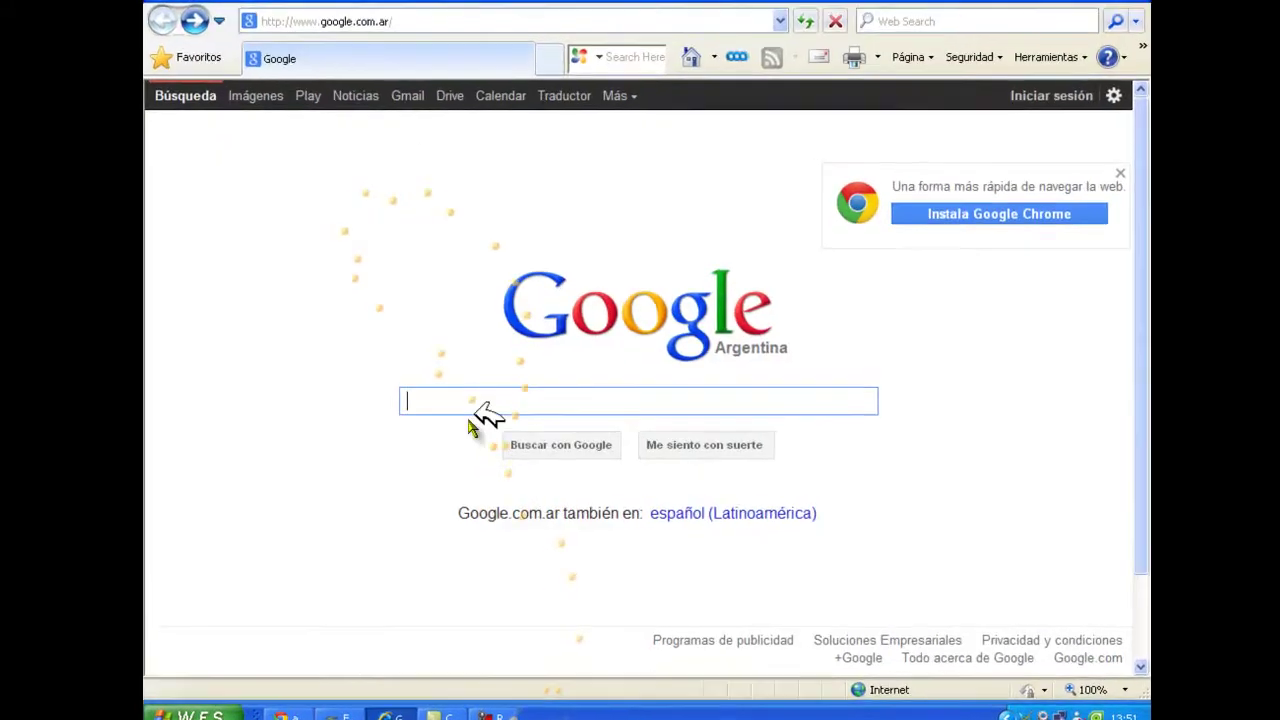
pyautogui.click(496, 398)
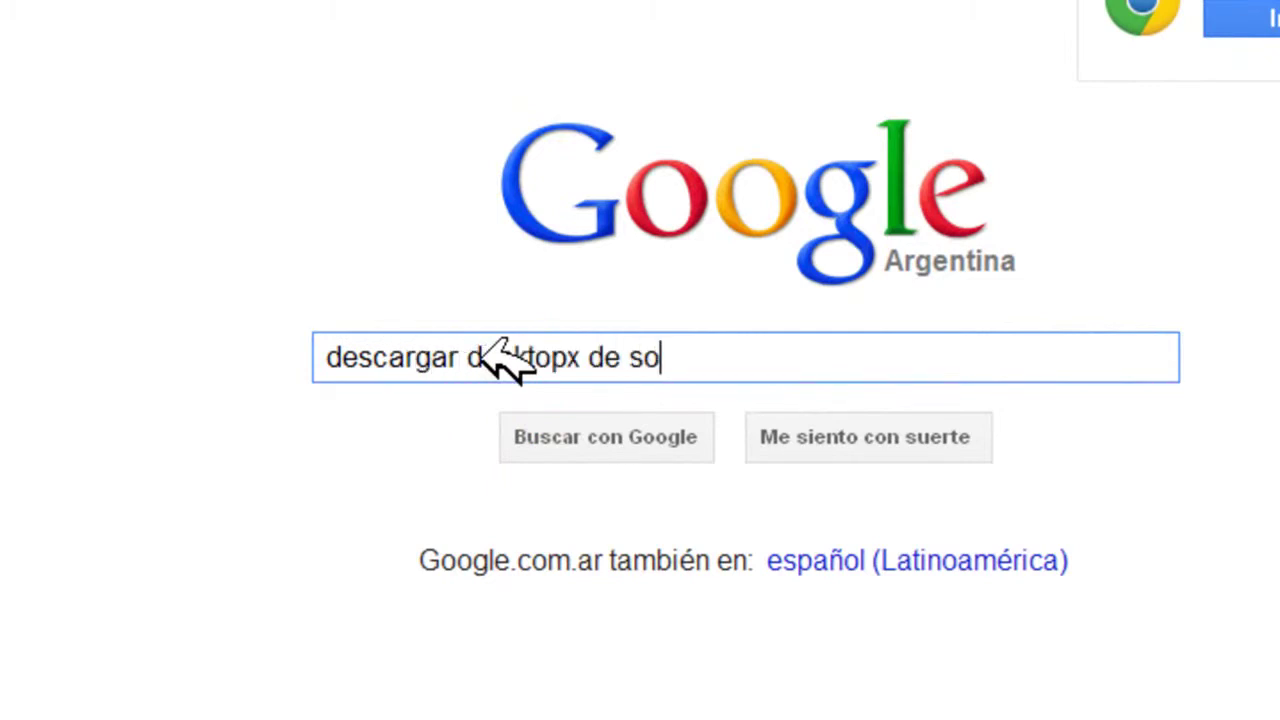
pyautogui.press('Return')
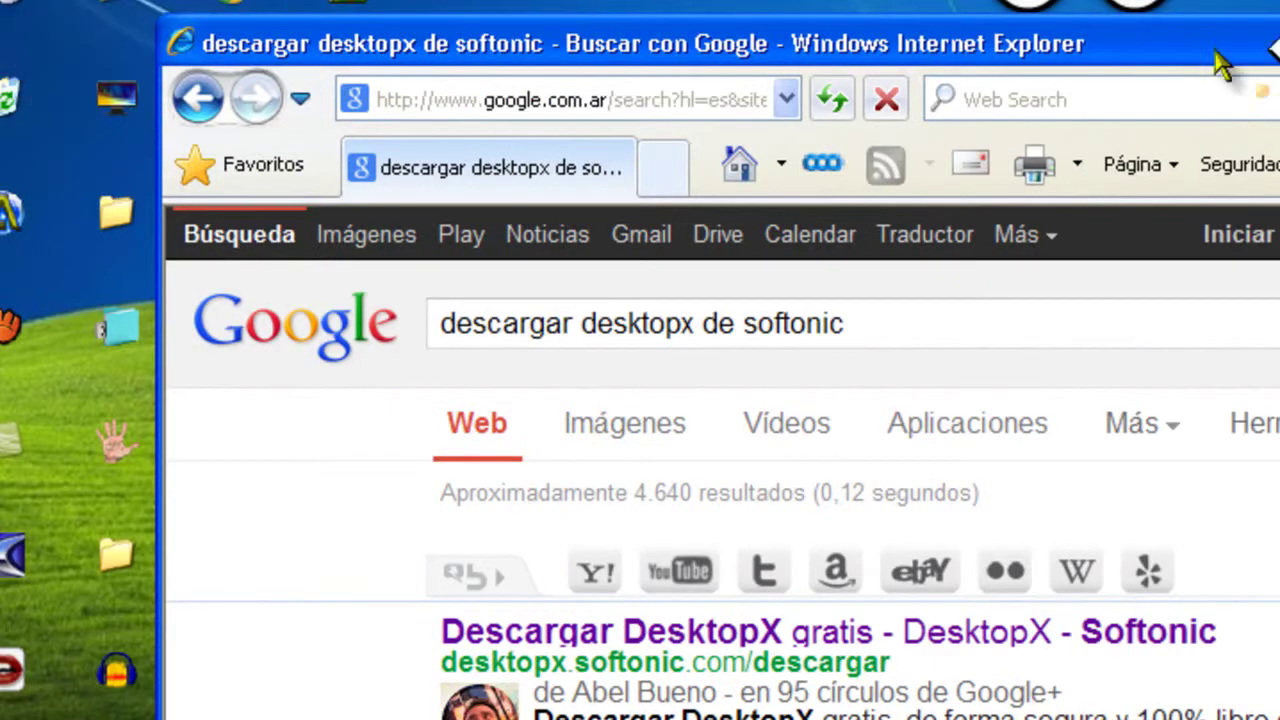
# Step: Reposition the browser window and open the Softonic search result "Descargar DesktopX gratis"
pyautogui.moveTo(964, 0); pyautogui.dragTo(916, 20)
pyautogui.moveTo(1095, 165); pyautogui.dragTo(844, 141)
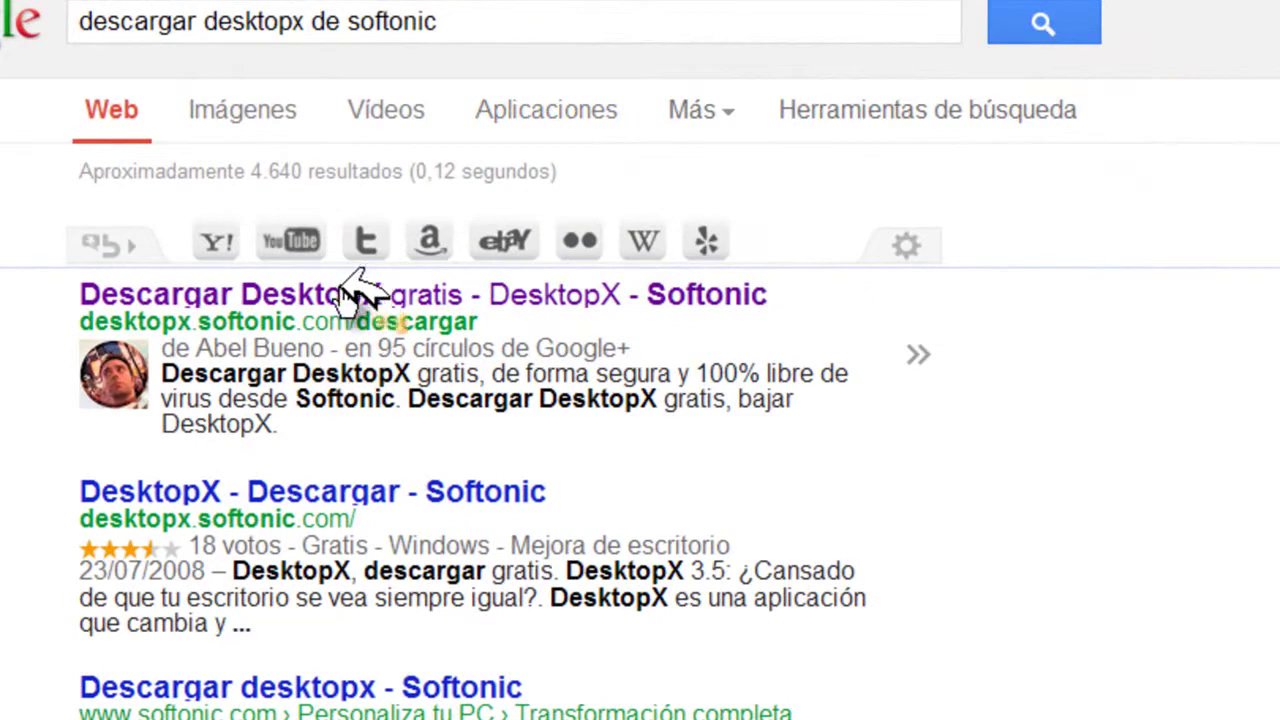
pyautogui.click(345, 292)
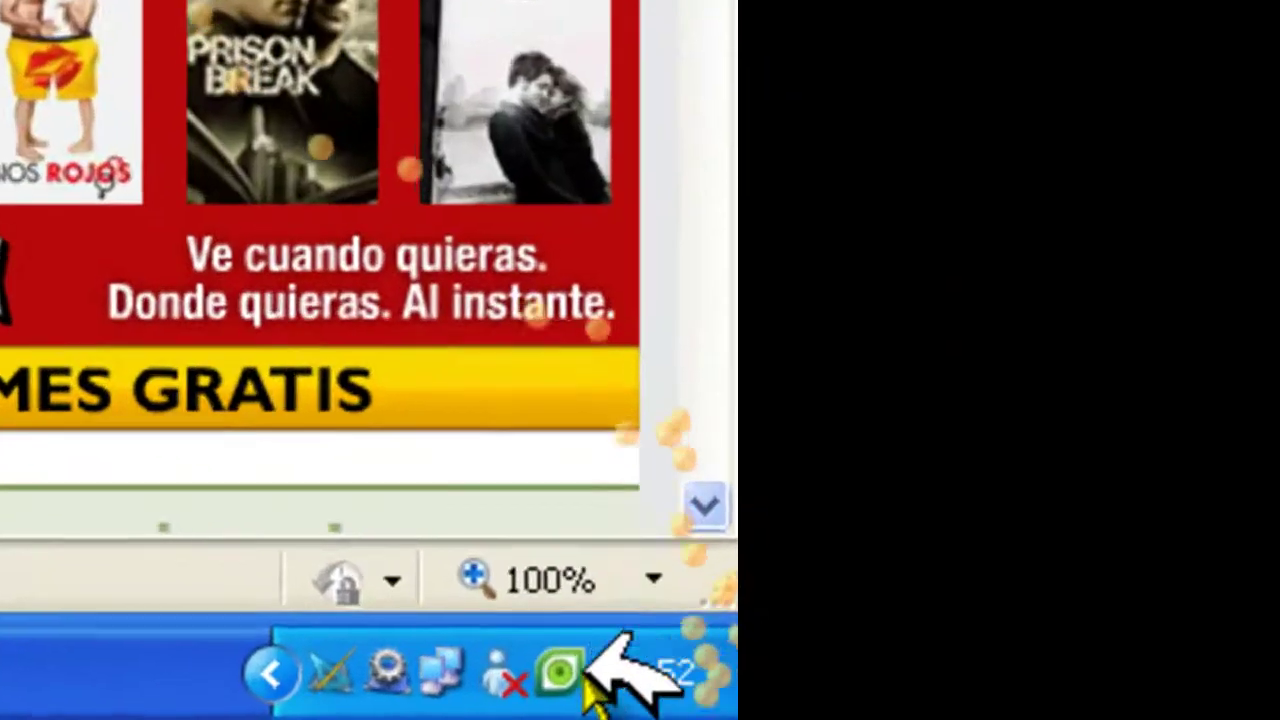
# Step: Temporarily disable the antivirus and antispyware protection in ESET NOD32 Antivirus, close its window and dismiss the security alert
pyautogui.moveTo(1070, 703)
pyautogui.doubleClick(645, 675)
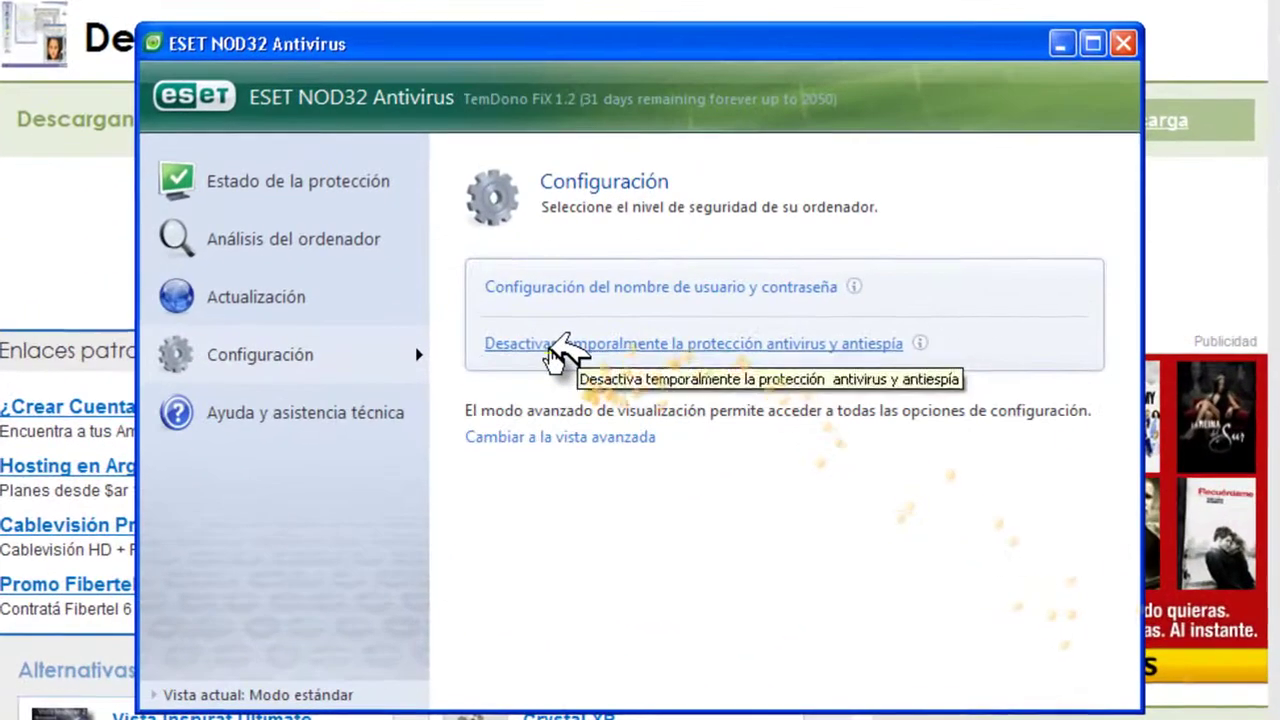
pyautogui.click(556, 346)
pyautogui.click(581, 349)
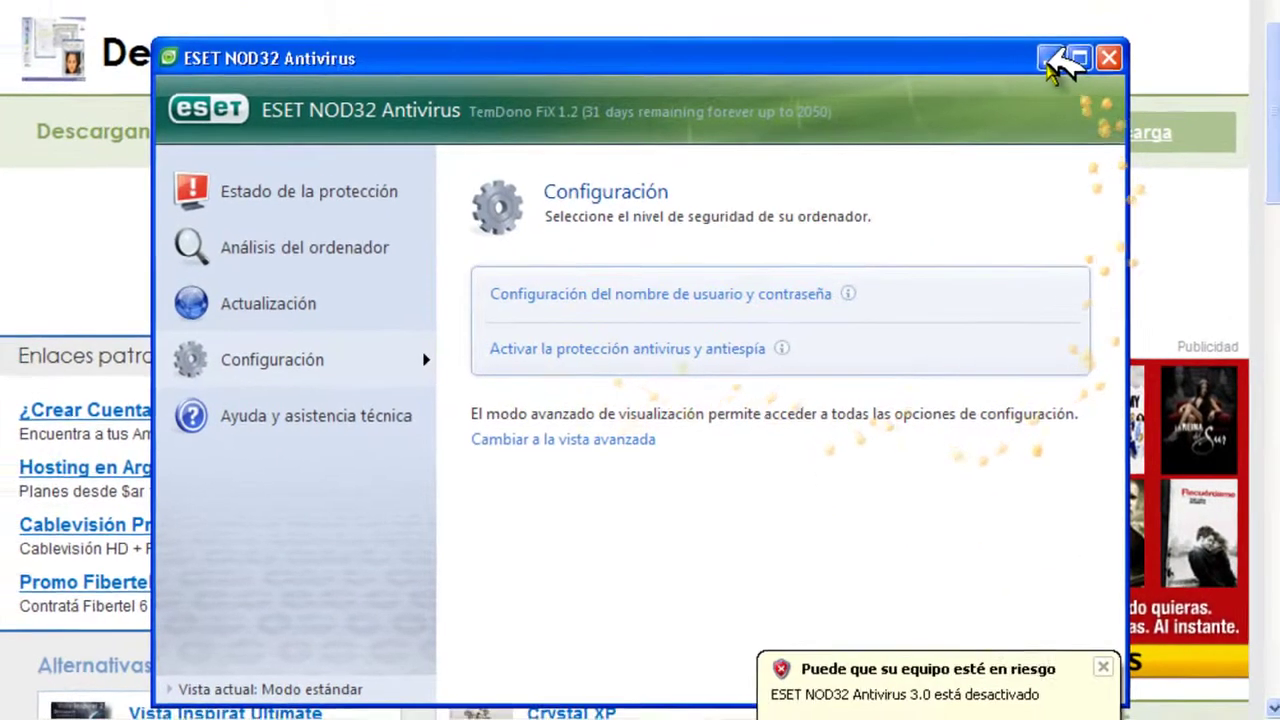
pyautogui.click(1124, 43)
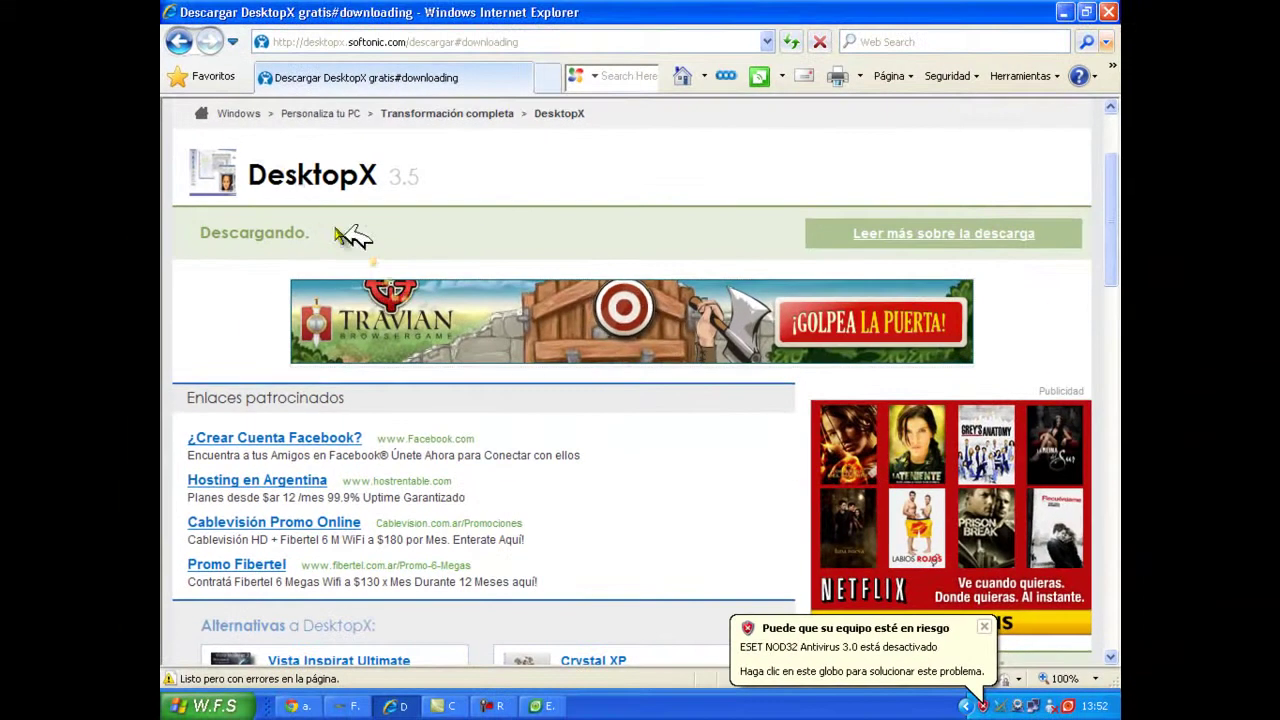
pyautogui.click(952, 633)
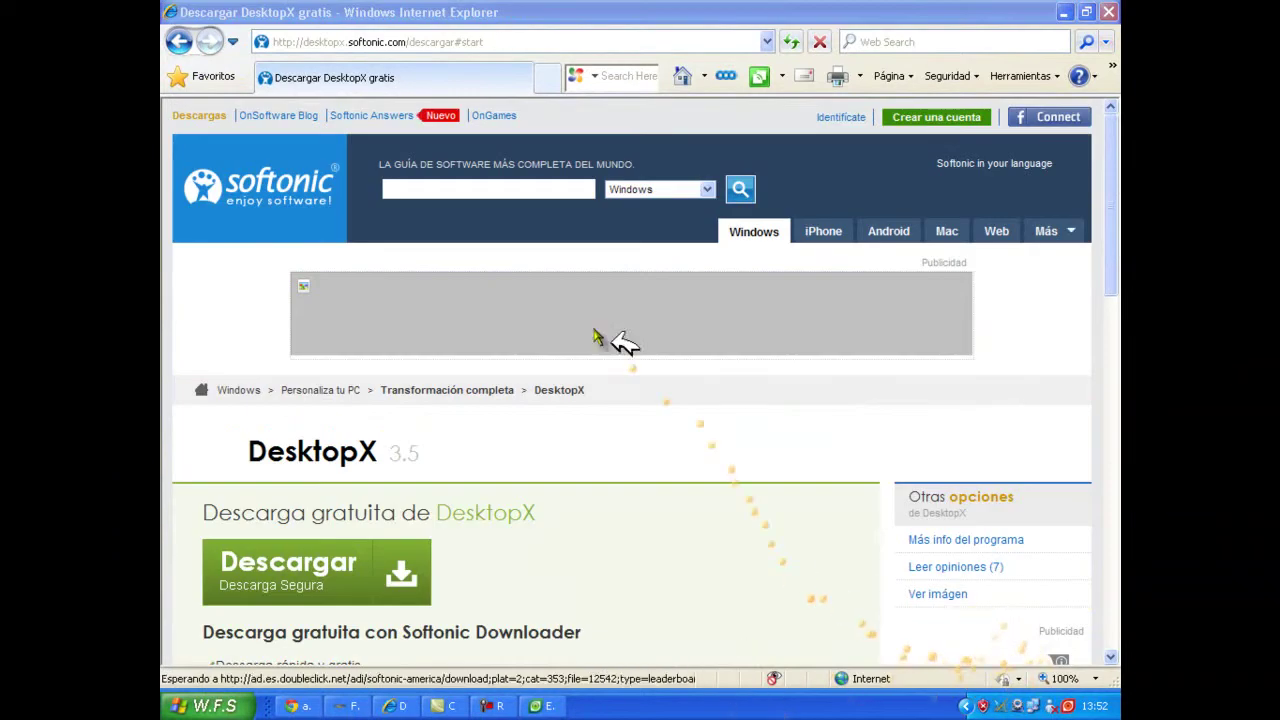
pyautogui.click(1078, 642)
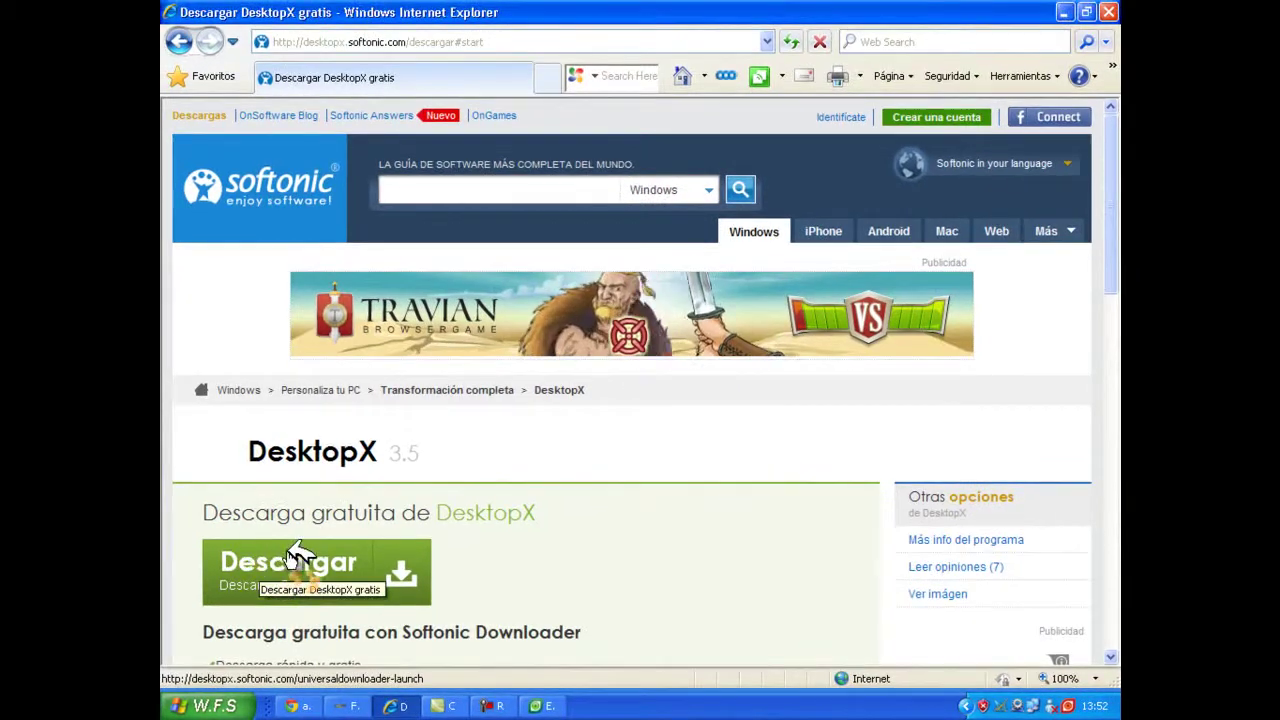
# Step: Download the DesktopX installer from Softonic into the "programas descargados" folder, replacing the existing SoftonicDownloader_para_desktopx file
pyautogui.click(315, 562)
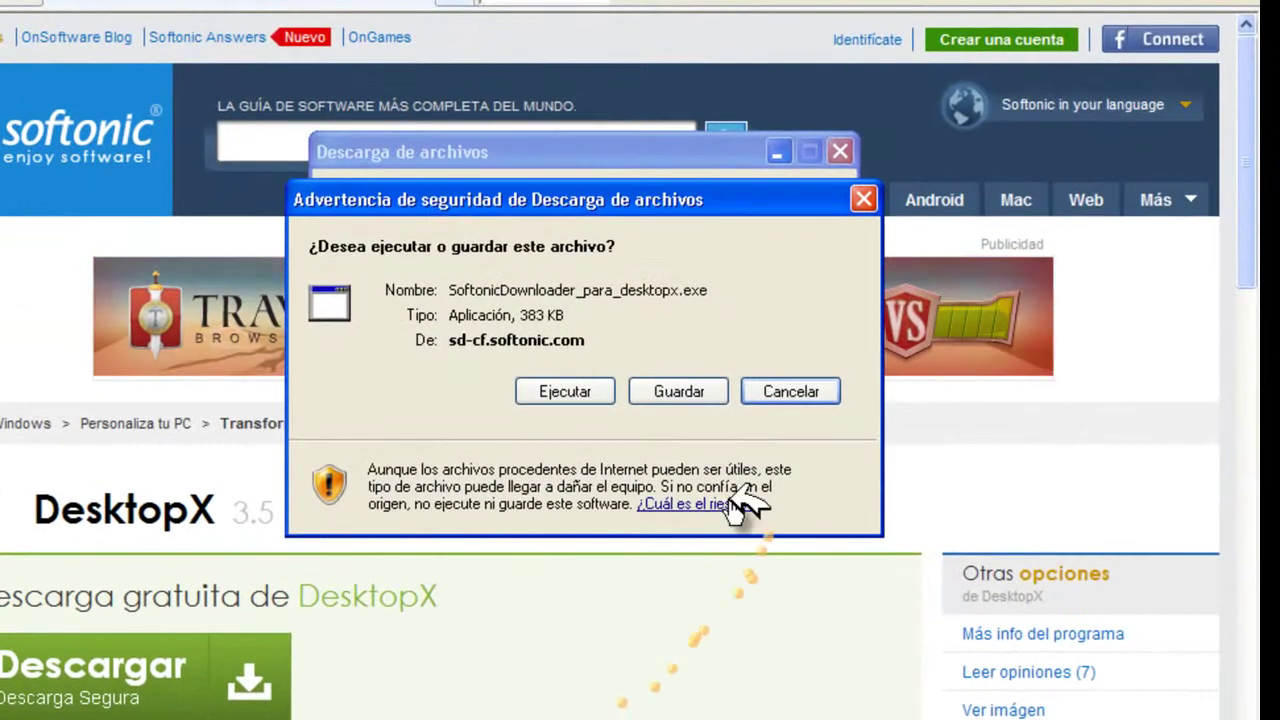
pyautogui.click(688, 391)
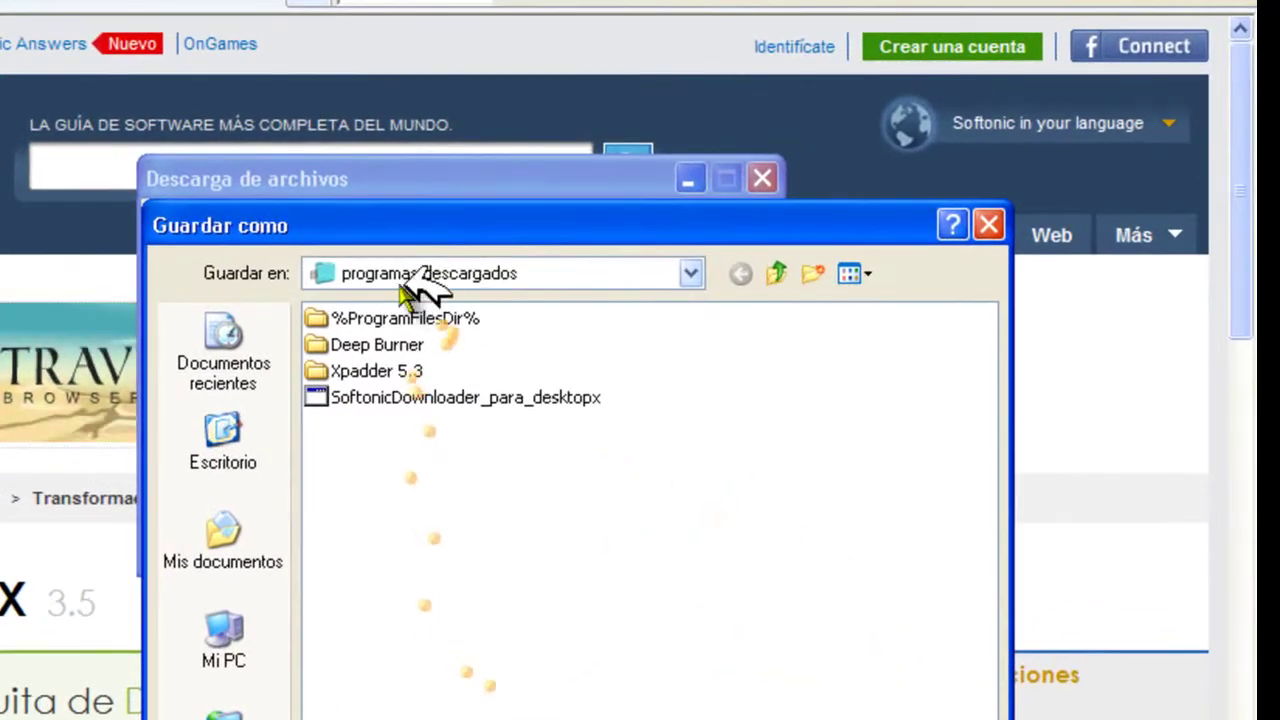
pyautogui.click(692, 270)
pyautogui.click(692, 272)
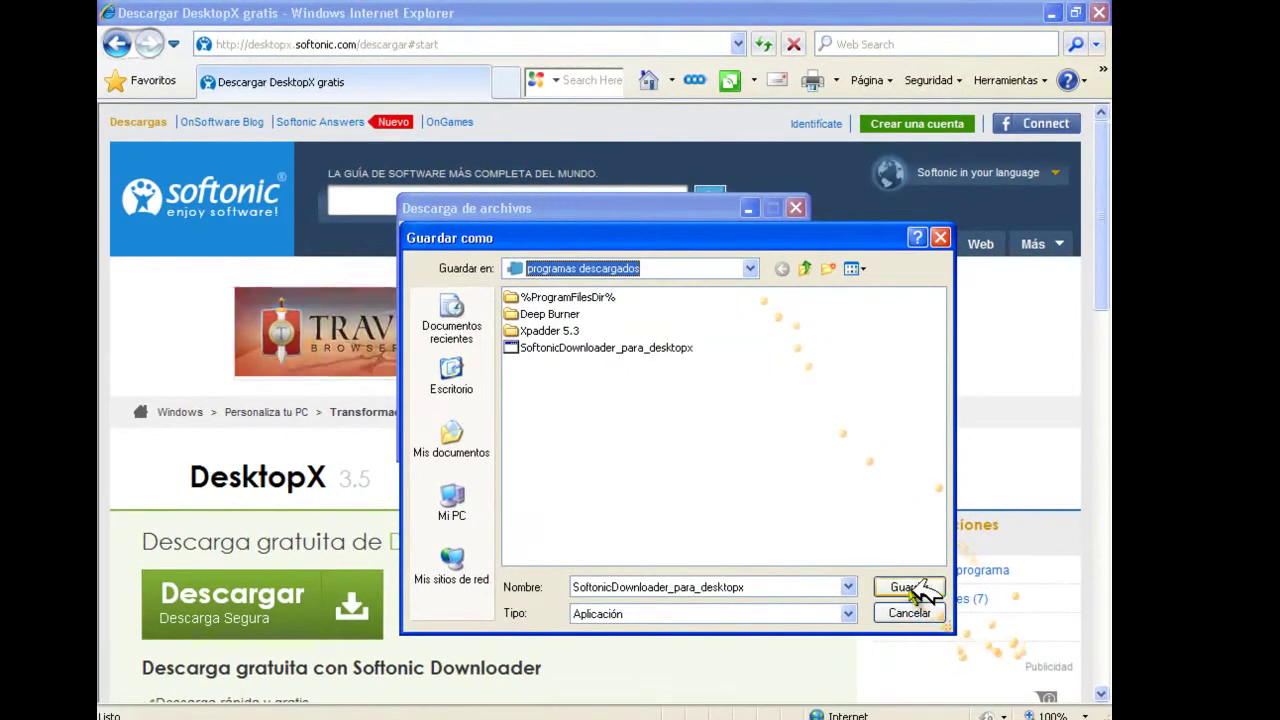
pyautogui.click(910, 588)
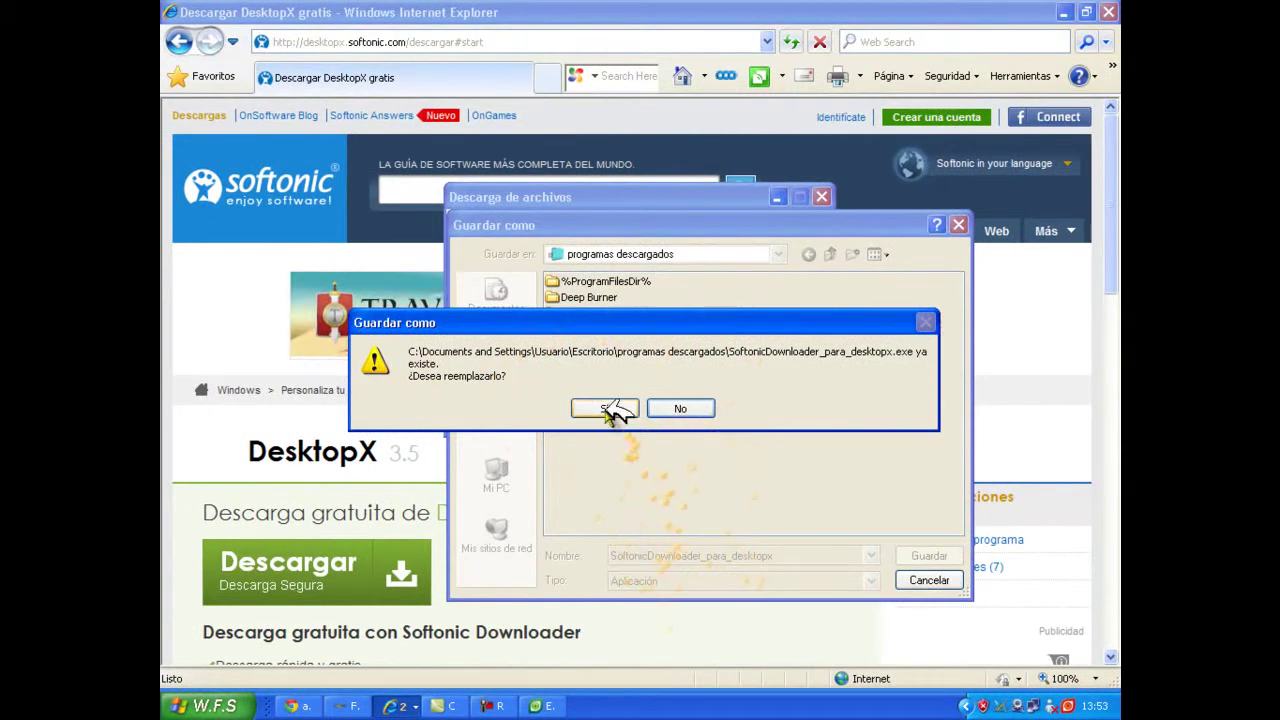
pyautogui.click(605, 408)
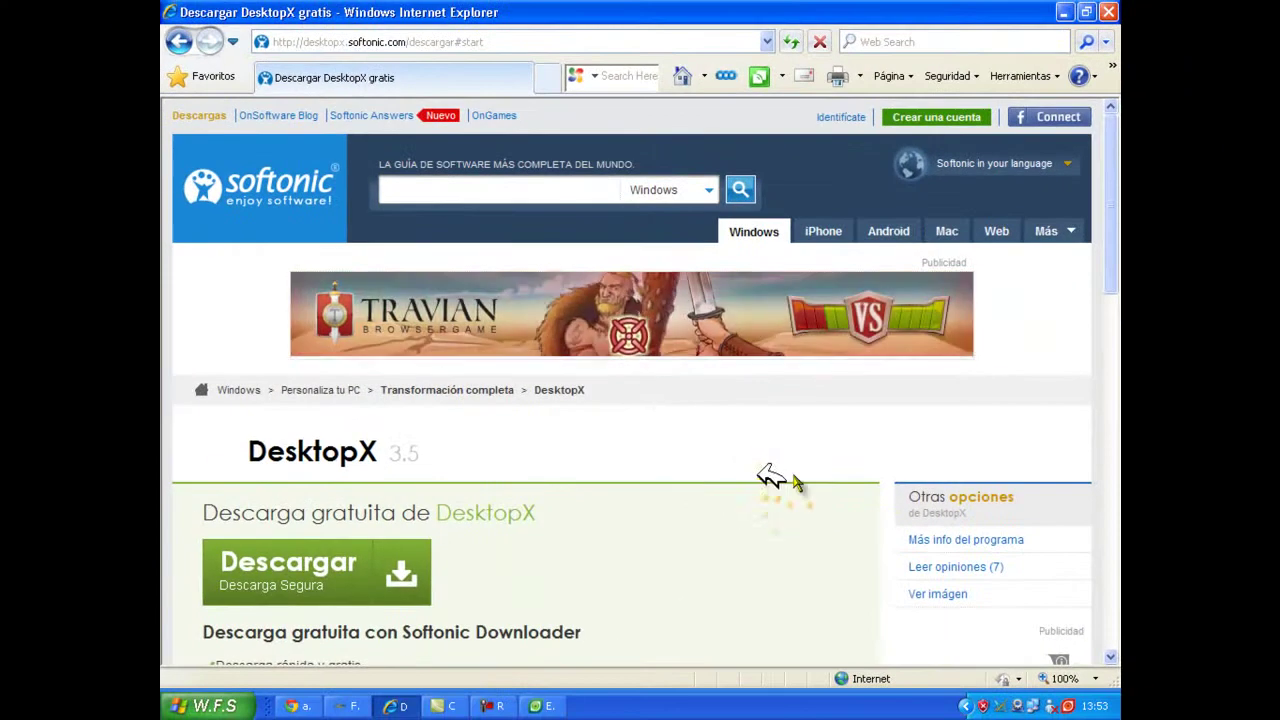
# Step: Minimize the browser, open the "programas descargados" folder on the desktop and run SoftonicDownloader_para_desktopx, accepting the security warning
pyautogui.click(1064, 12)
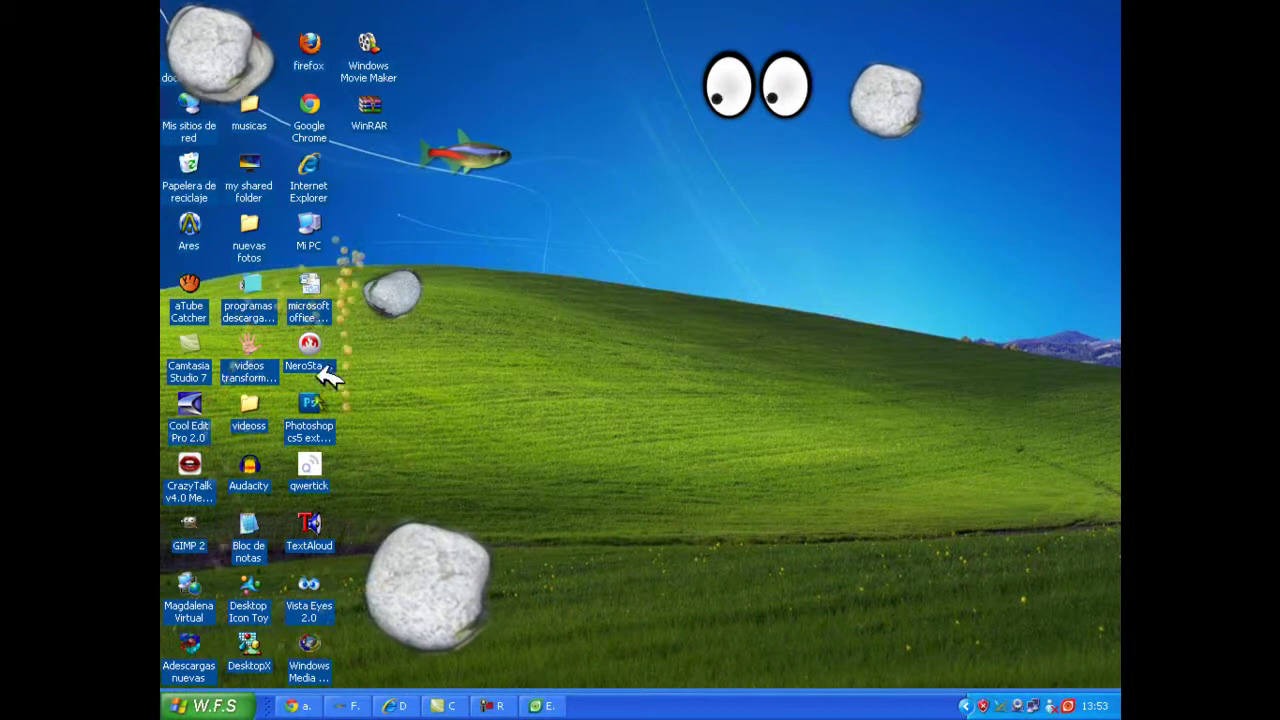
pyautogui.doubleClick(255, 295)
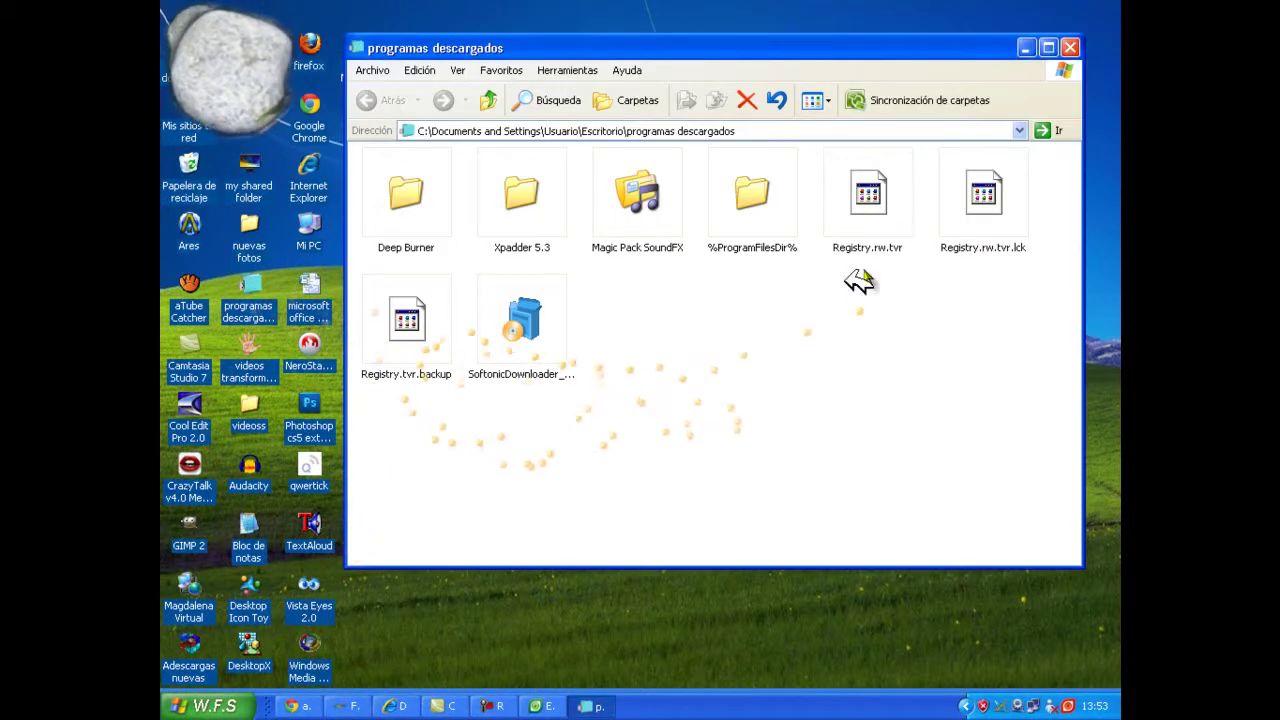
pyautogui.click(1049, 48)
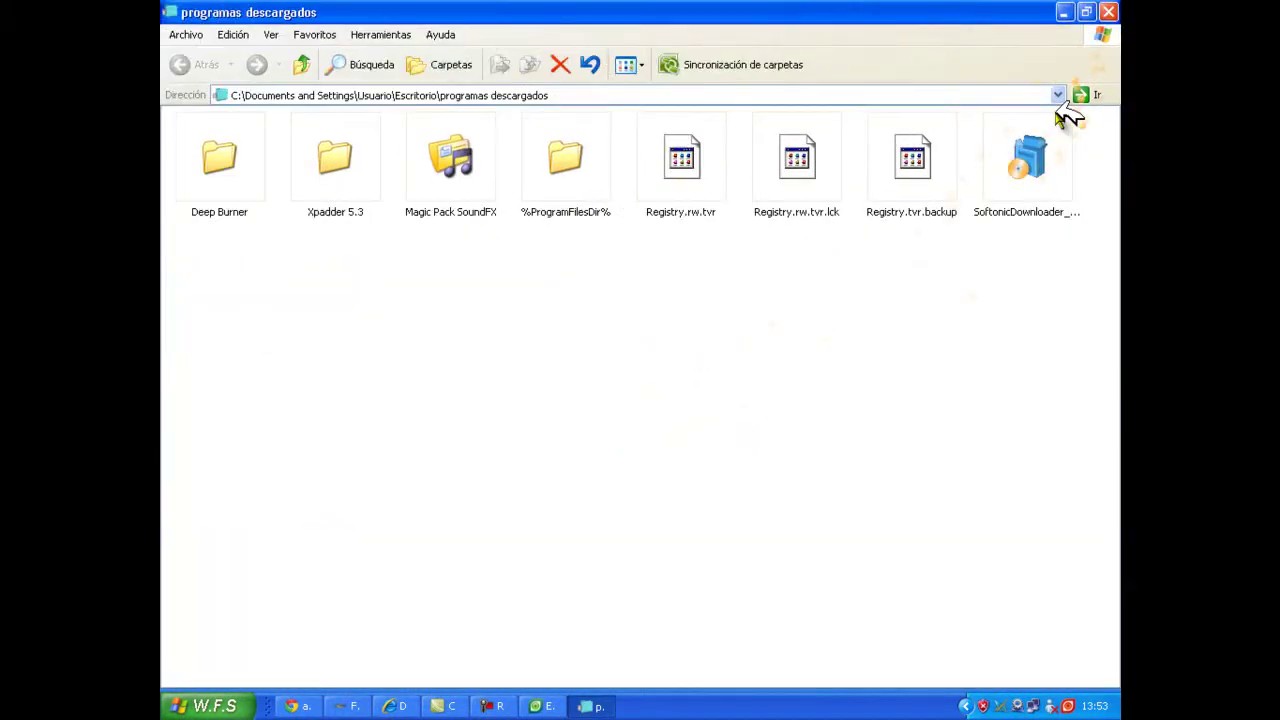
pyautogui.rightClick(1036, 186)
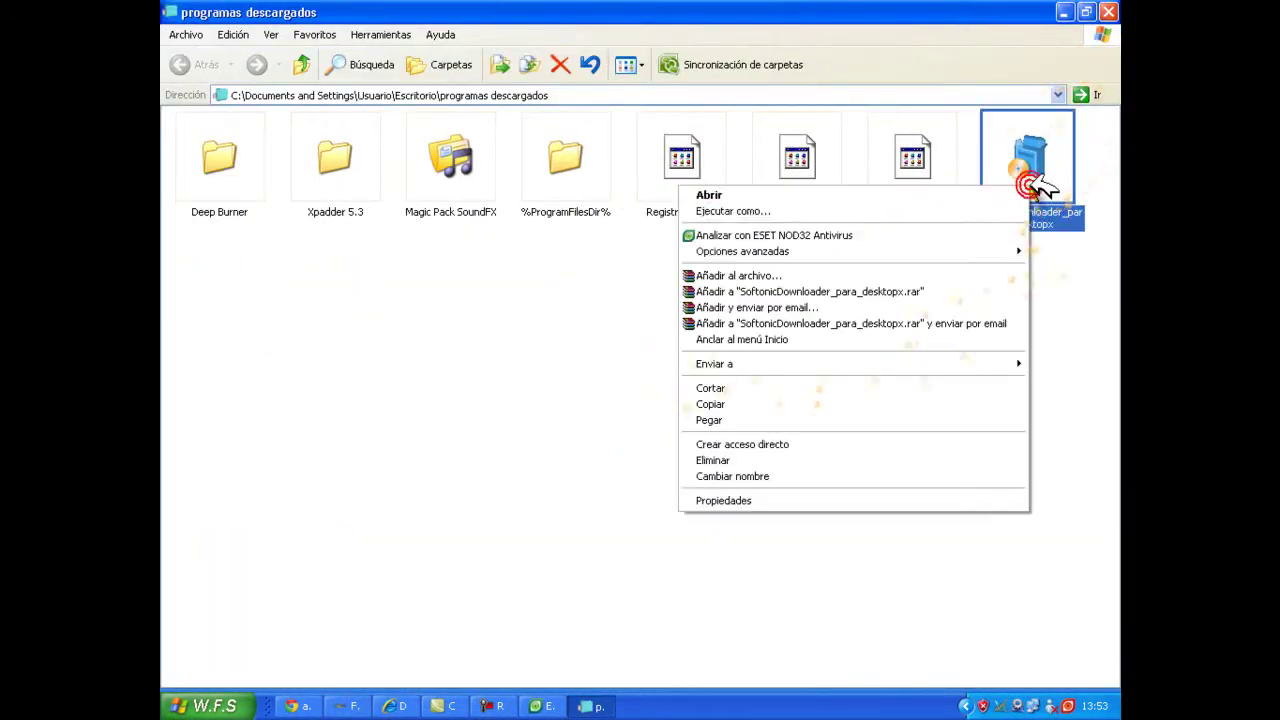
pyautogui.click(710, 196)
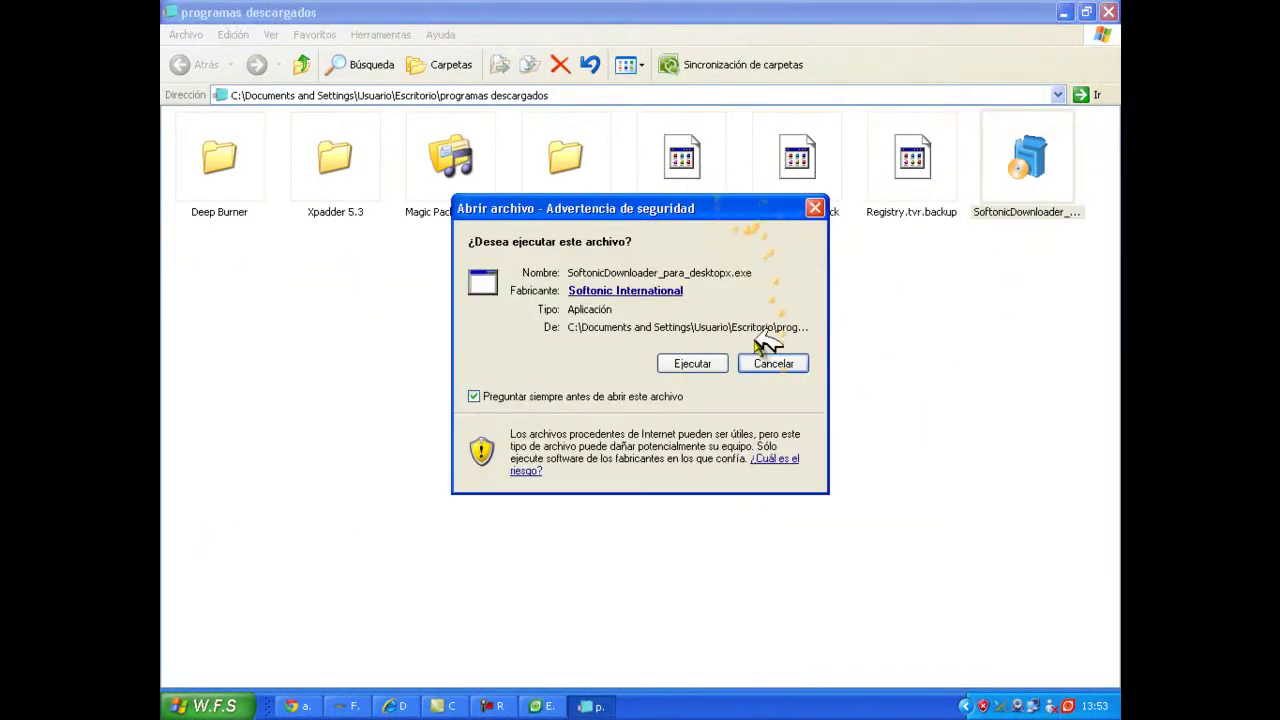
pyautogui.click(690, 363)
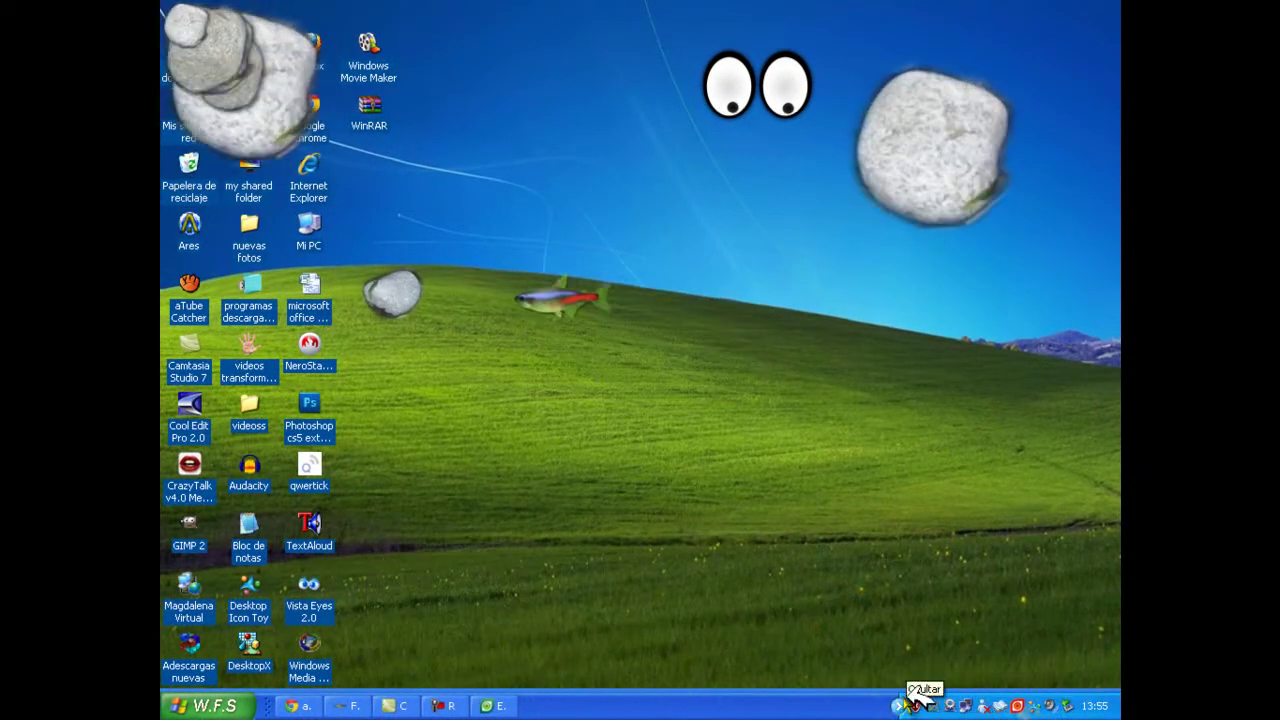
# Step: Place the DesktopX shortcut in the open area of the desktop and launch DesktopX from it
pyautogui.click(710, 458)
pyautogui.rightClick(642, 402)
pyautogui.click(713, 426)
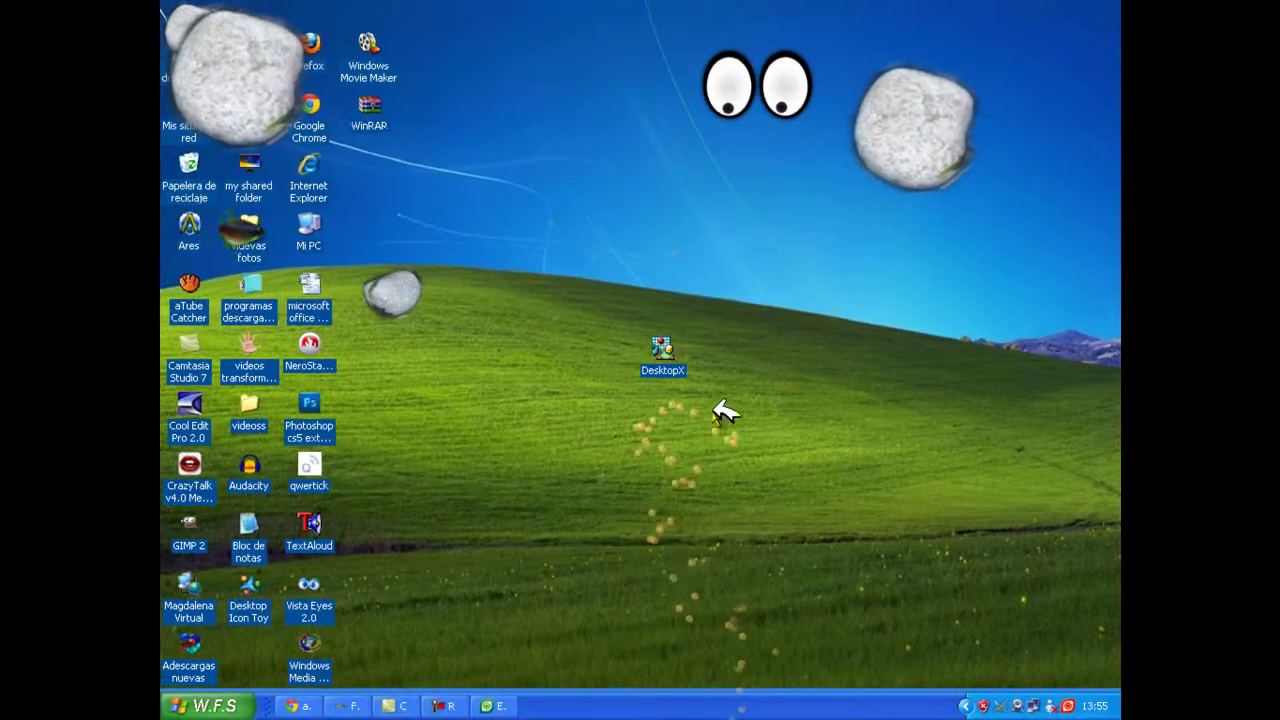
pyautogui.moveTo(662, 350); pyautogui.dragTo(606, 295)
pyautogui.rightClick(606, 295)
pyautogui.click(660, 289)
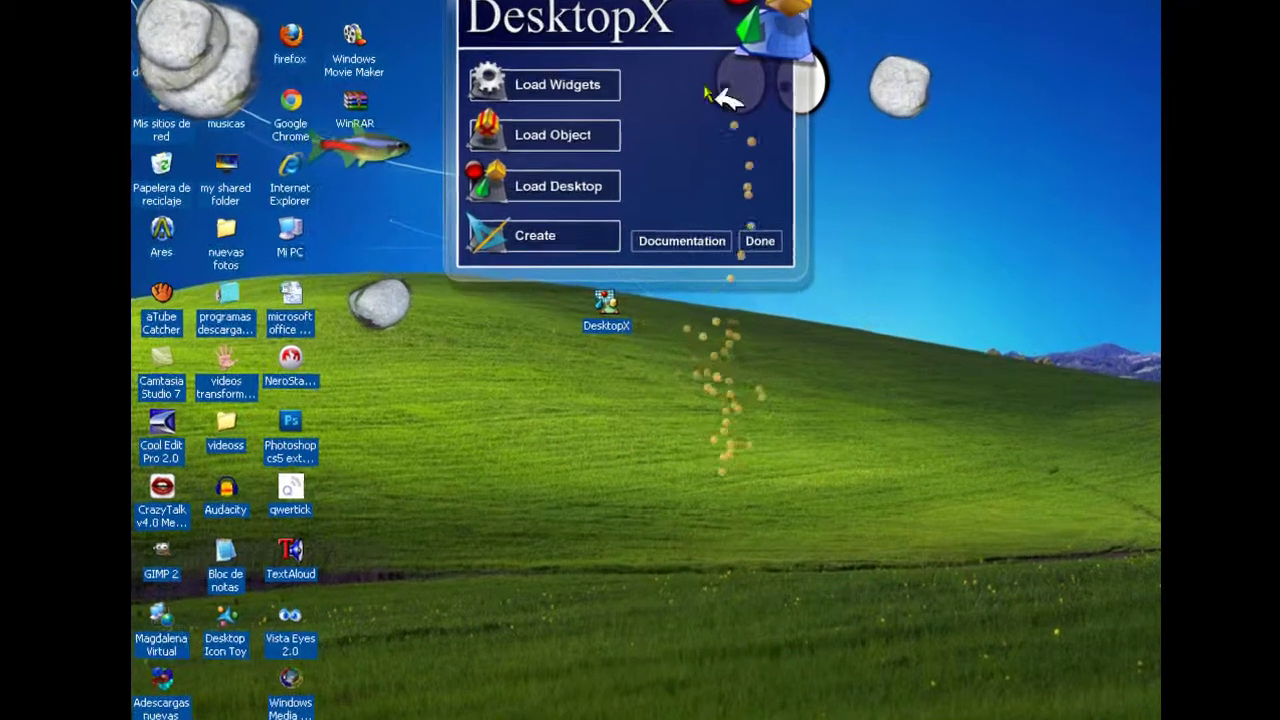
# Step: Move the DesktopX window down the desktop and open the Widgets folder through its Load Widgets option
pyautogui.moveTo(725, 97); pyautogui.dragTo(750, 460)
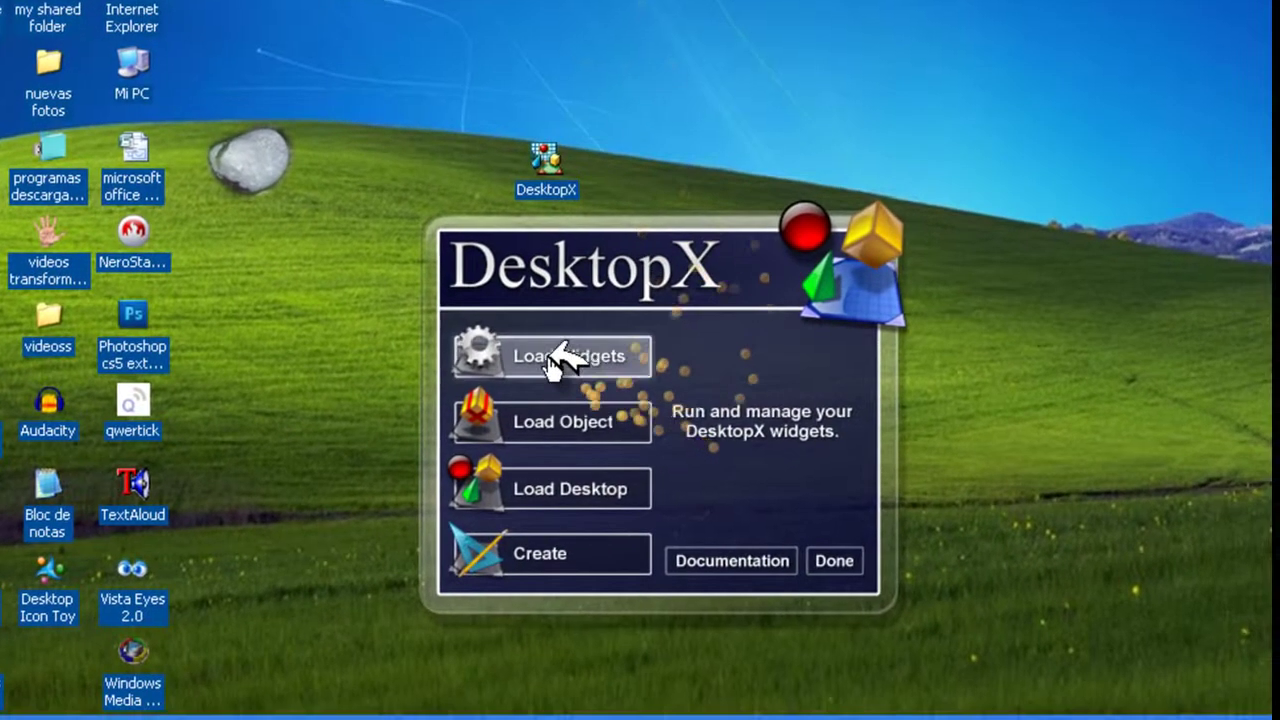
pyautogui.click(635, 538)
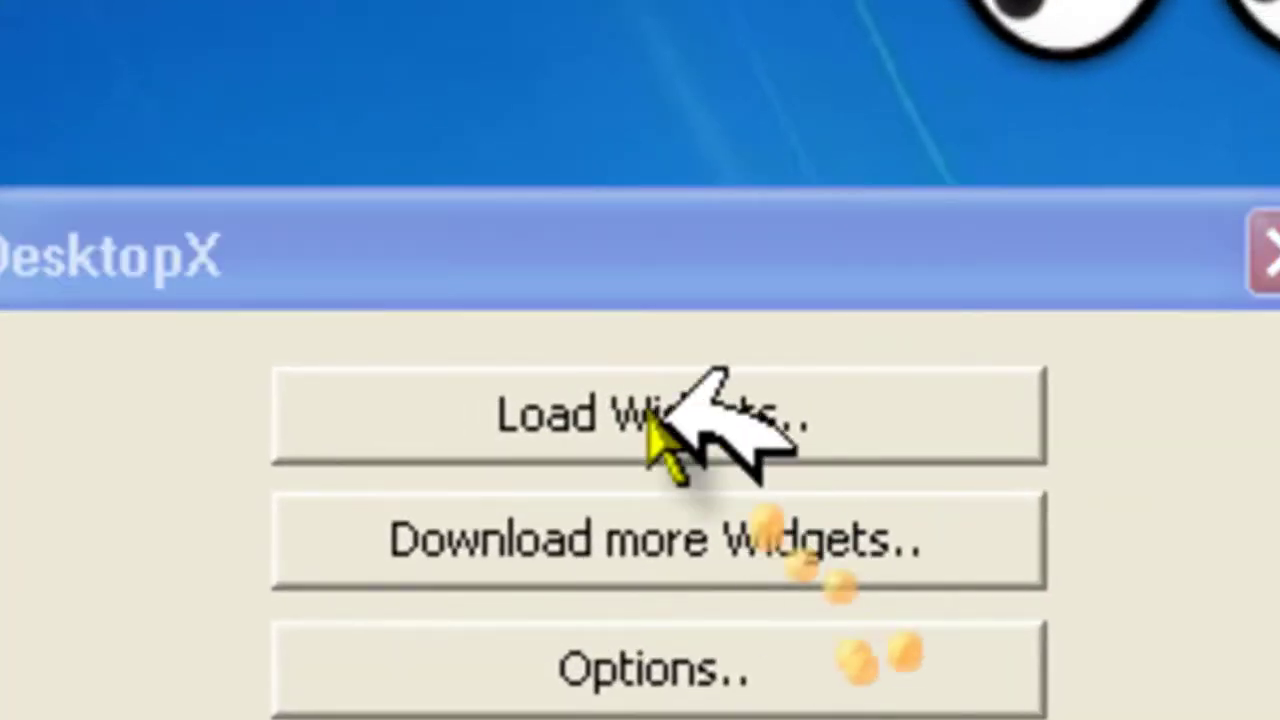
pyautogui.click(678, 425)
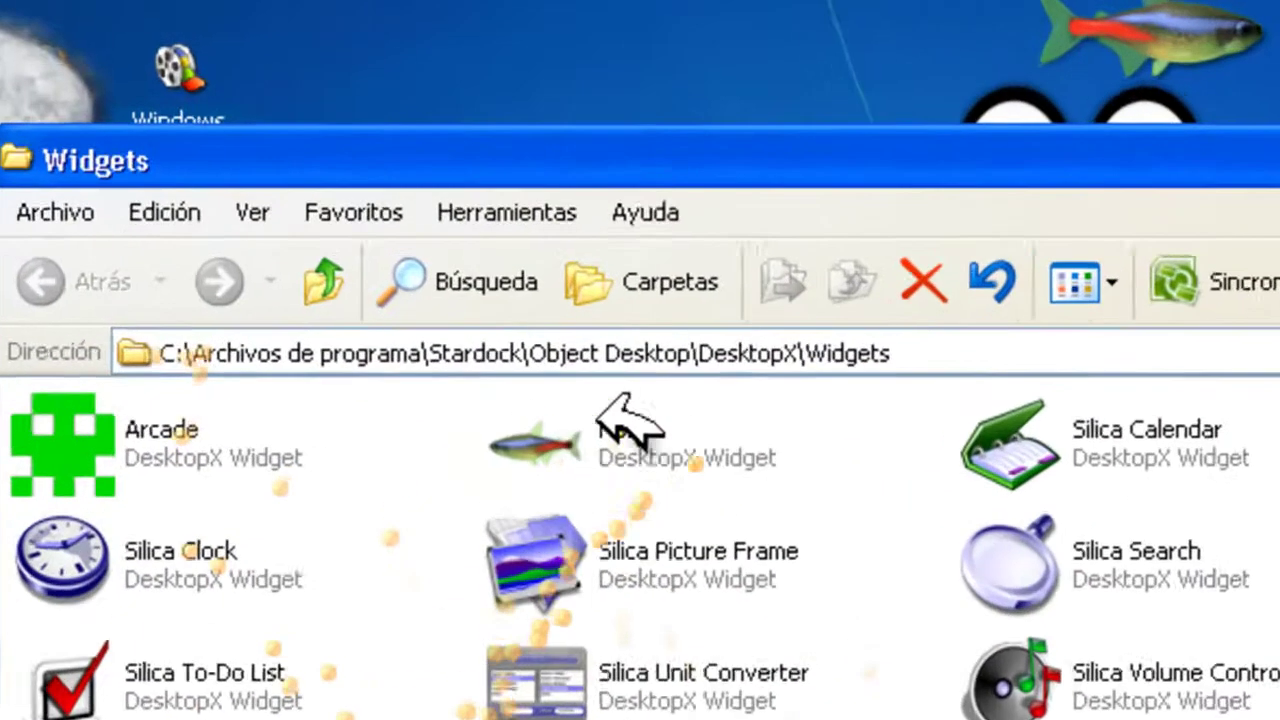
# Step: Select the Fishy widget in the Widgets folder and move the folder window lower on the desktop
pyautogui.moveTo(535, 257)
pyautogui.click(600, 478)
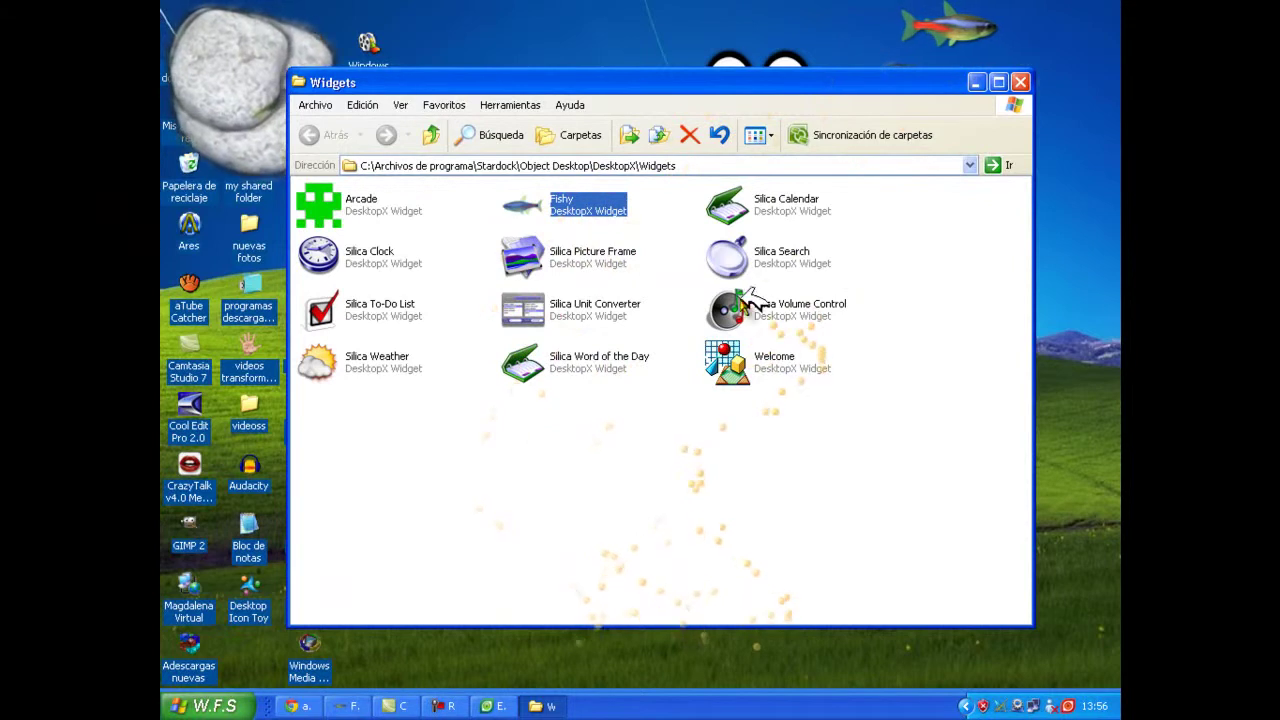
pyautogui.moveTo(765, 85); pyautogui.dragTo(691, 152)
# Step: Open the Arcade widget and look over its list of 80's Classics games
pyautogui.doubleClick(287, 270)
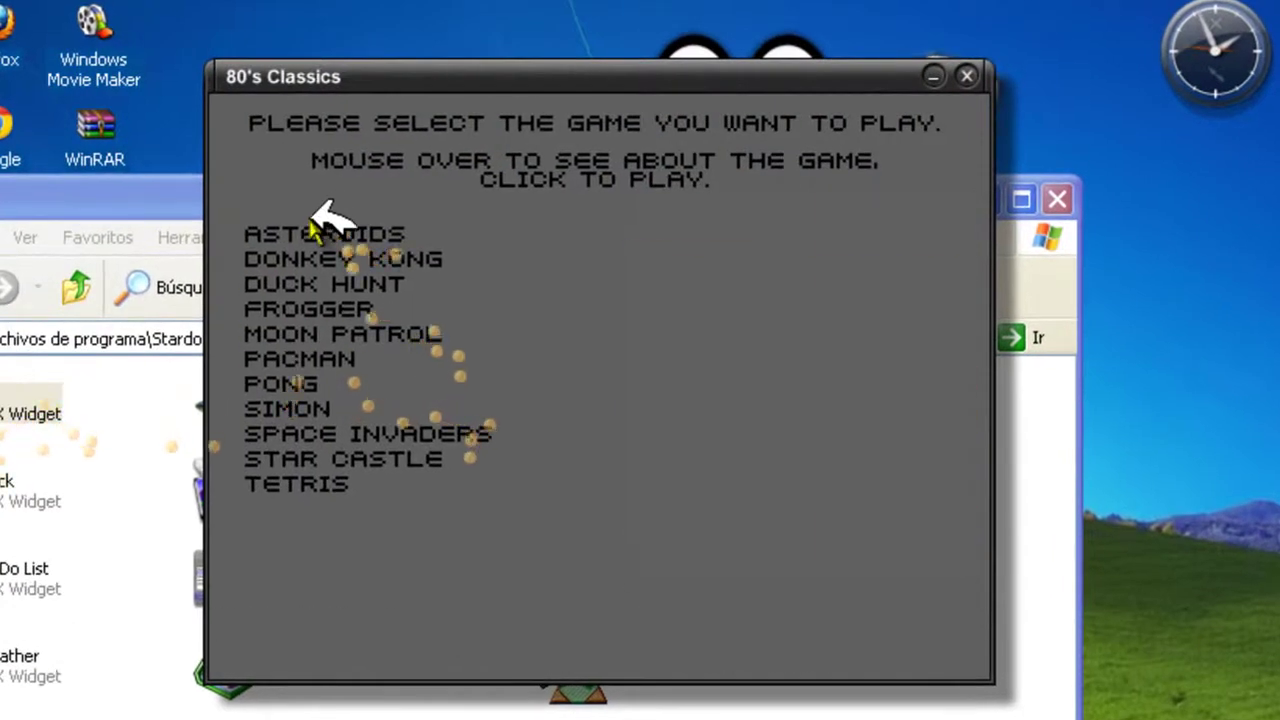
pyautogui.moveTo(322, 228)
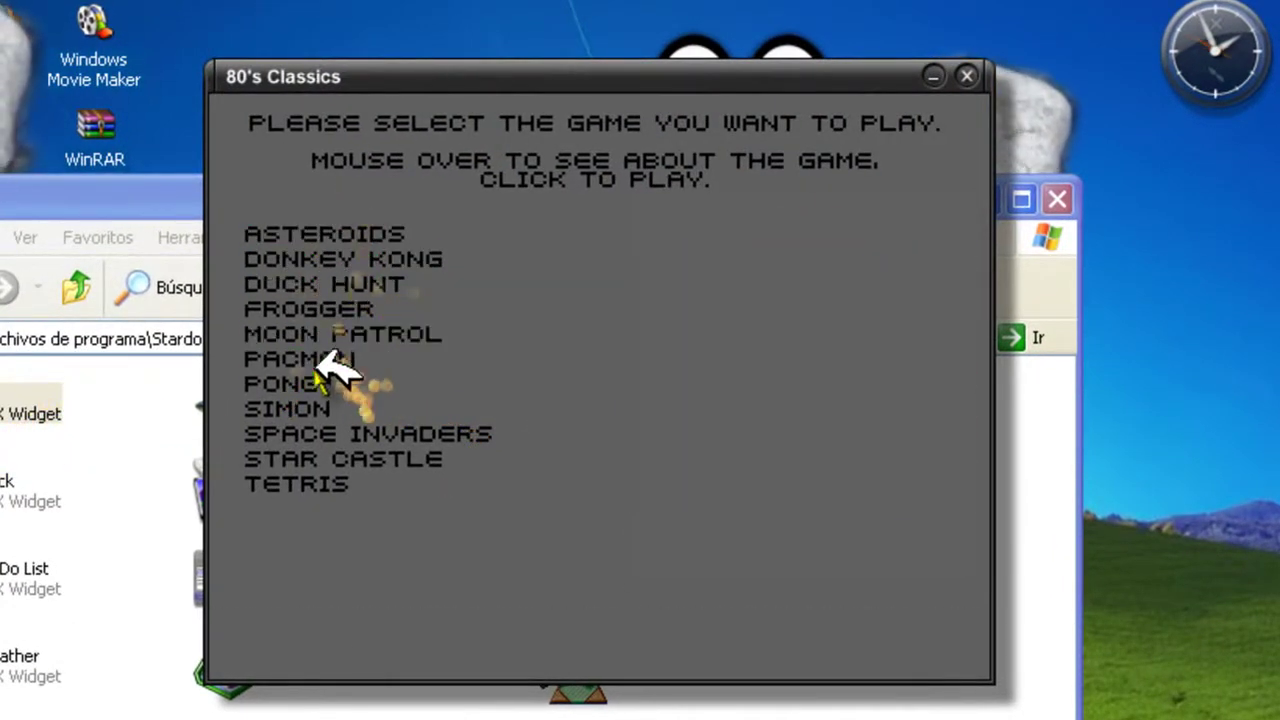
pyautogui.moveTo(310, 458)
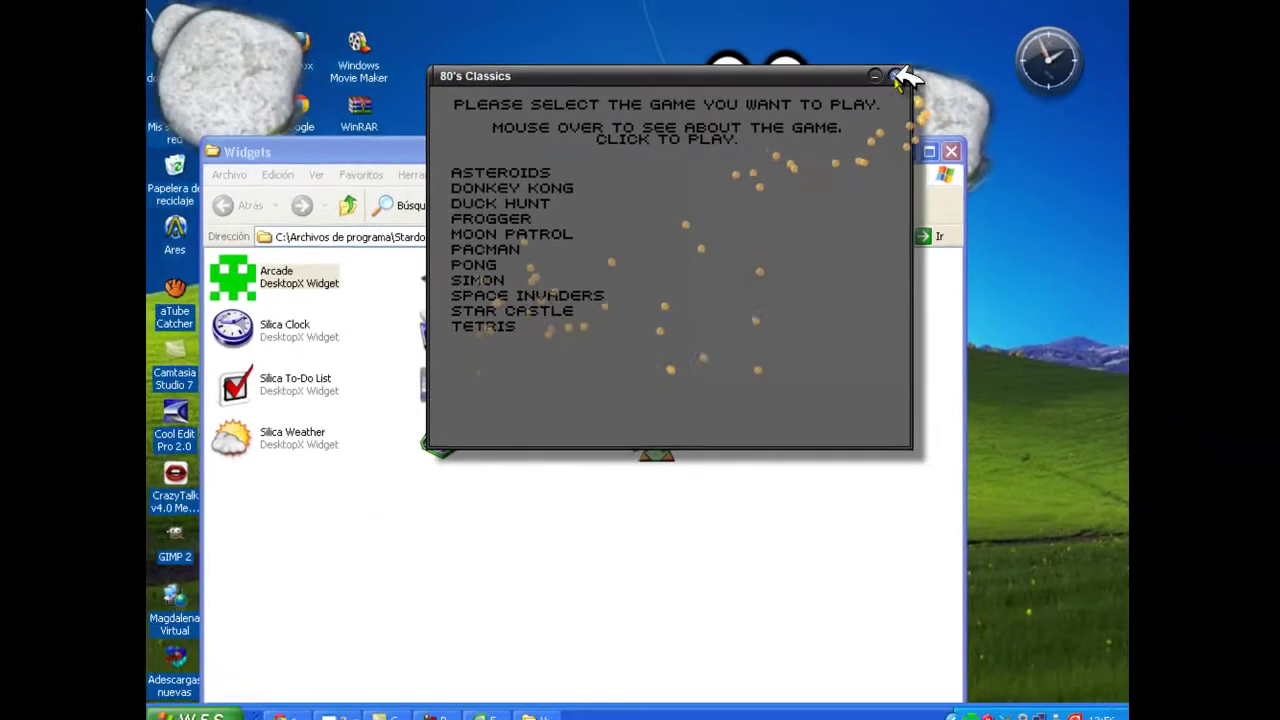
# Step: Close the 80's Classics game list, the Widgets folder and the DesktopX widget manager
pyautogui.click(898, 75)
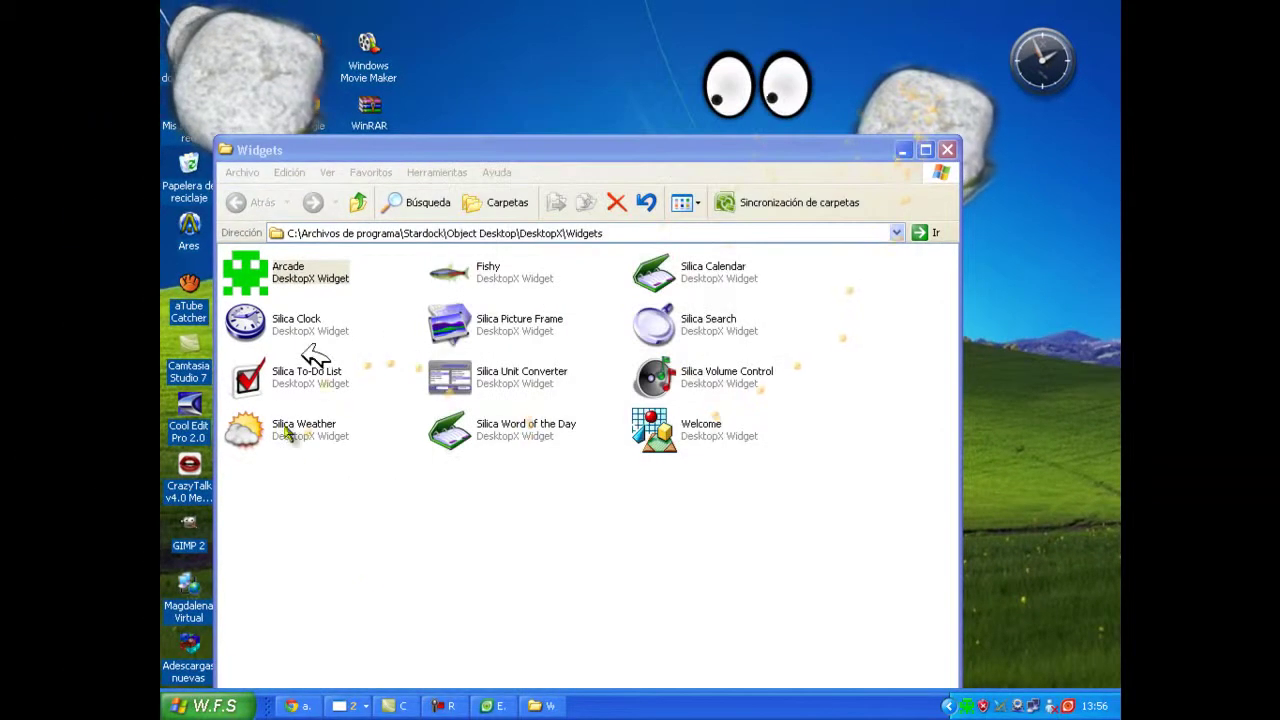
pyautogui.click(948, 149)
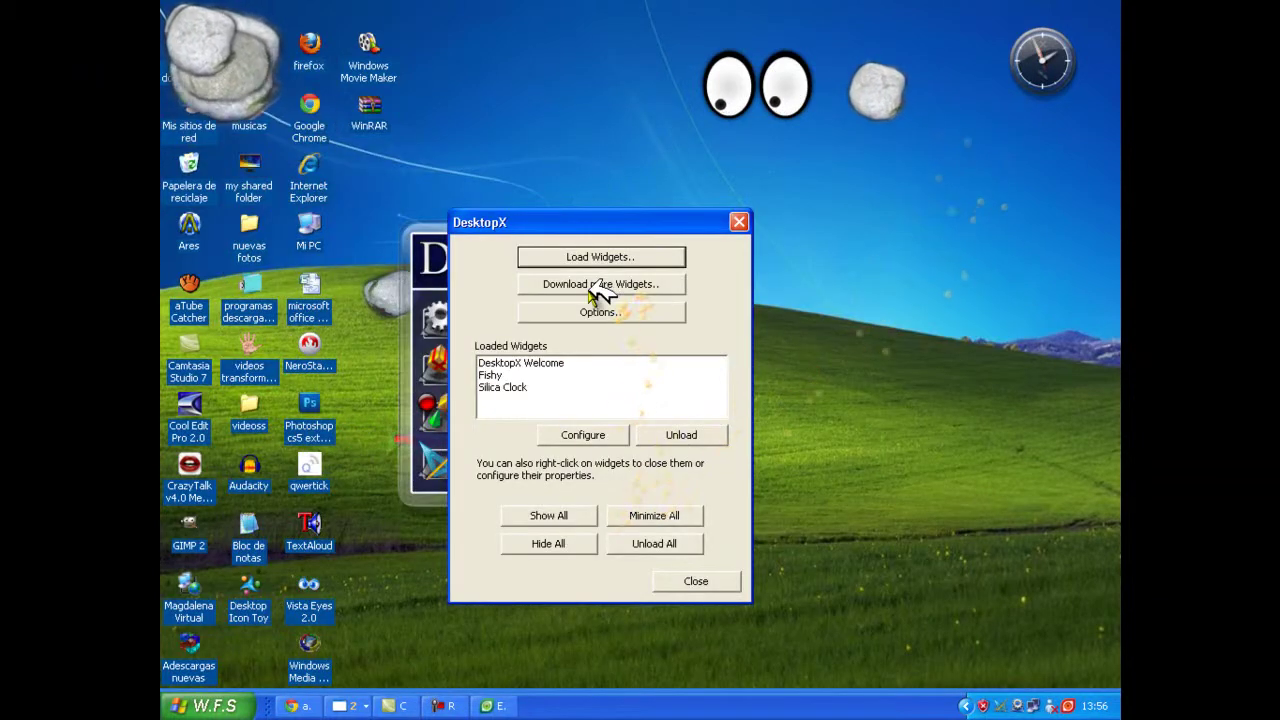
pyautogui.click(740, 221)
# Step: Load the My Computer and Object Folder objects from the Objects folder and place the briefcase on the desktop above My Computer
pyautogui.click(557, 360)
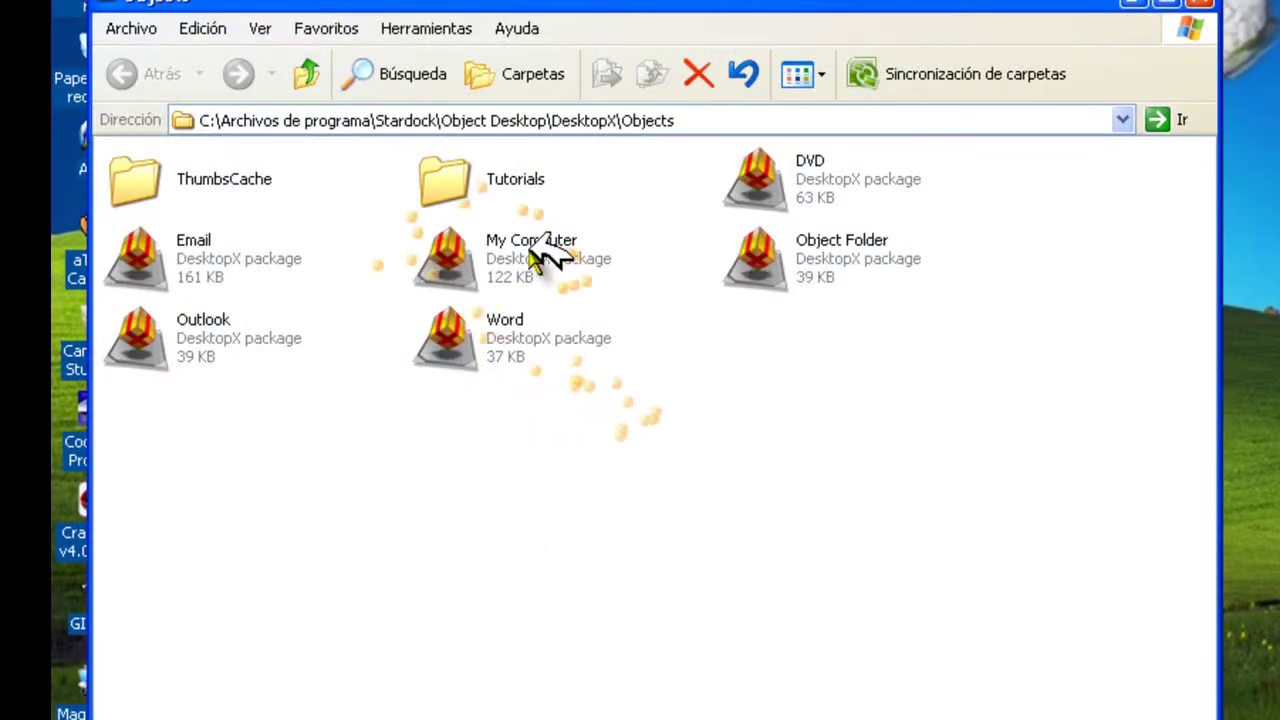
pyautogui.click(543, 256)
pyautogui.doubleClick(543, 256)
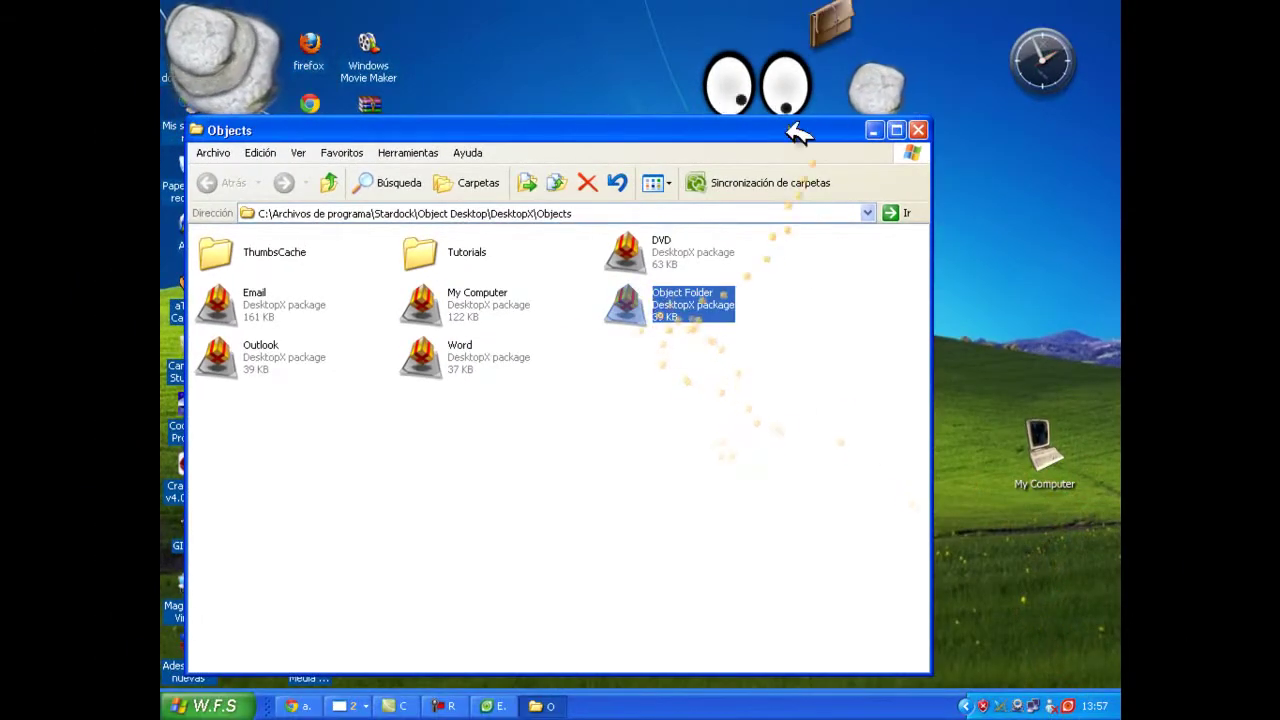
pyautogui.moveTo(848, 20); pyautogui.dragTo(1030, 265)
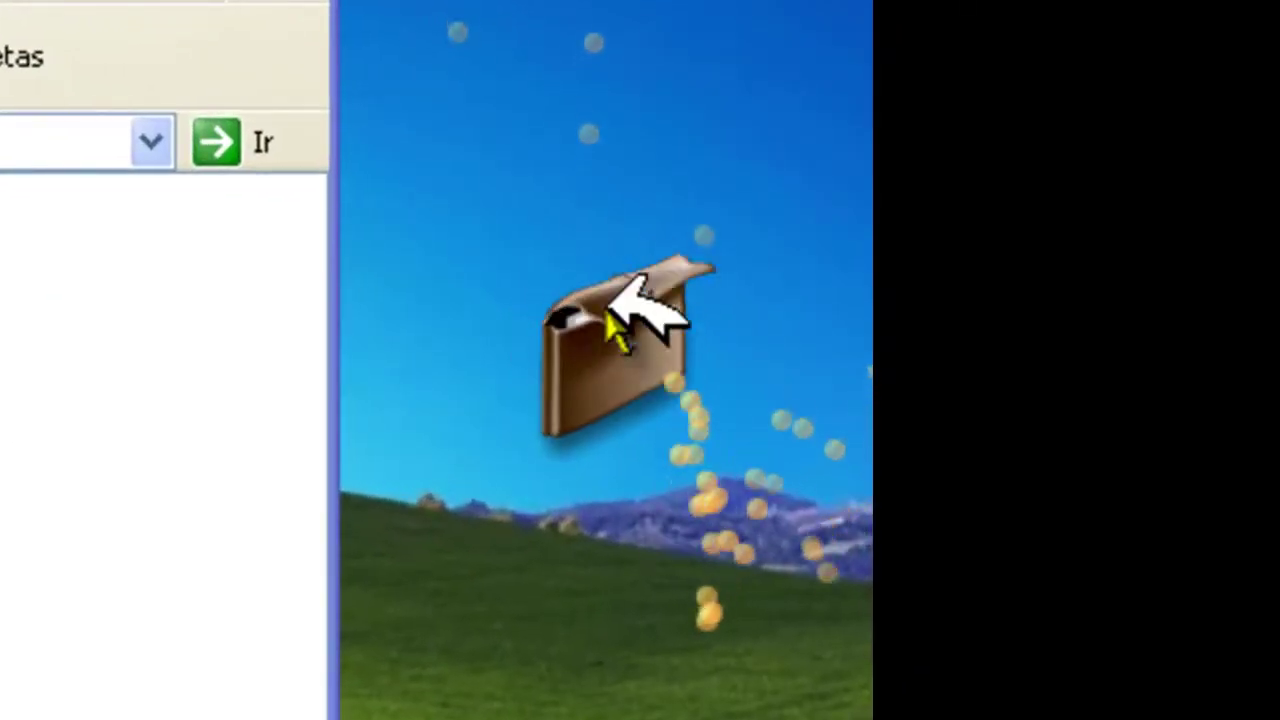
# Step: Delete the Object Folder briefcase and the My Computer object from the desktop, declining removal of related objects for My Computer
pyautogui.rightClick(609, 343)
pyautogui.click(425, 487)
pyautogui.click(560, 412)
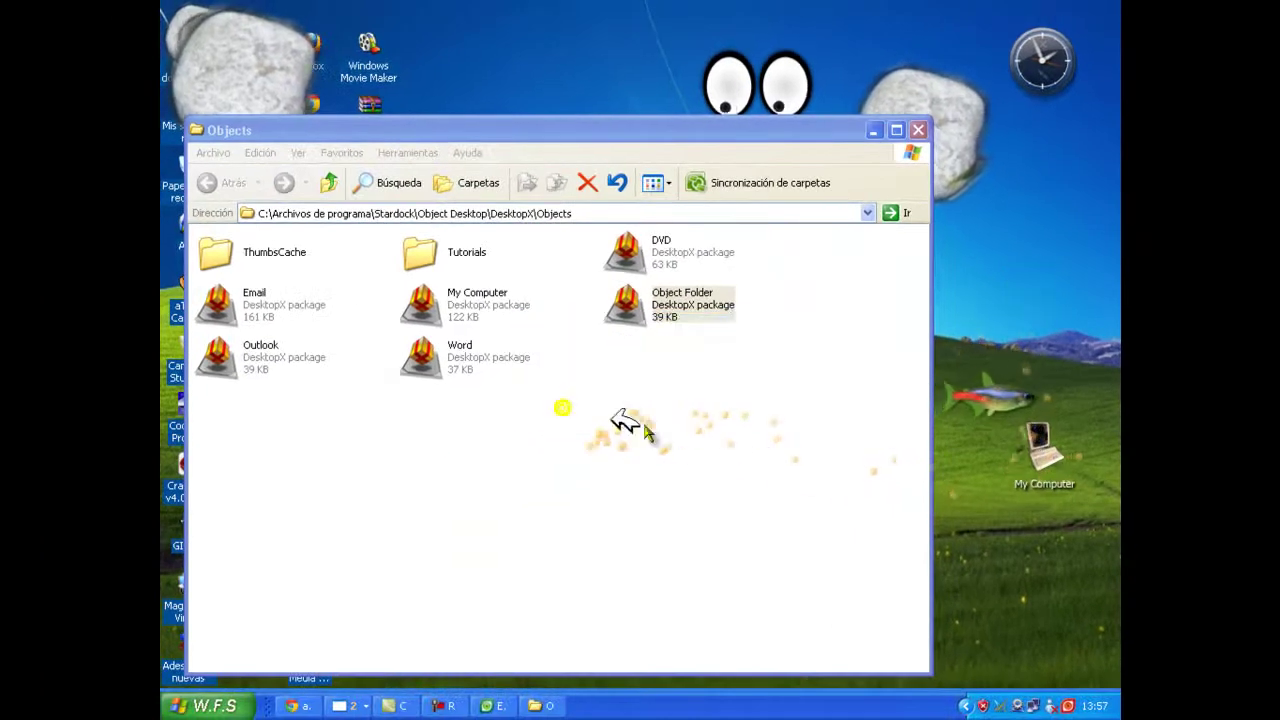
pyautogui.rightClick(1045, 445)
pyautogui.click(985, 492)
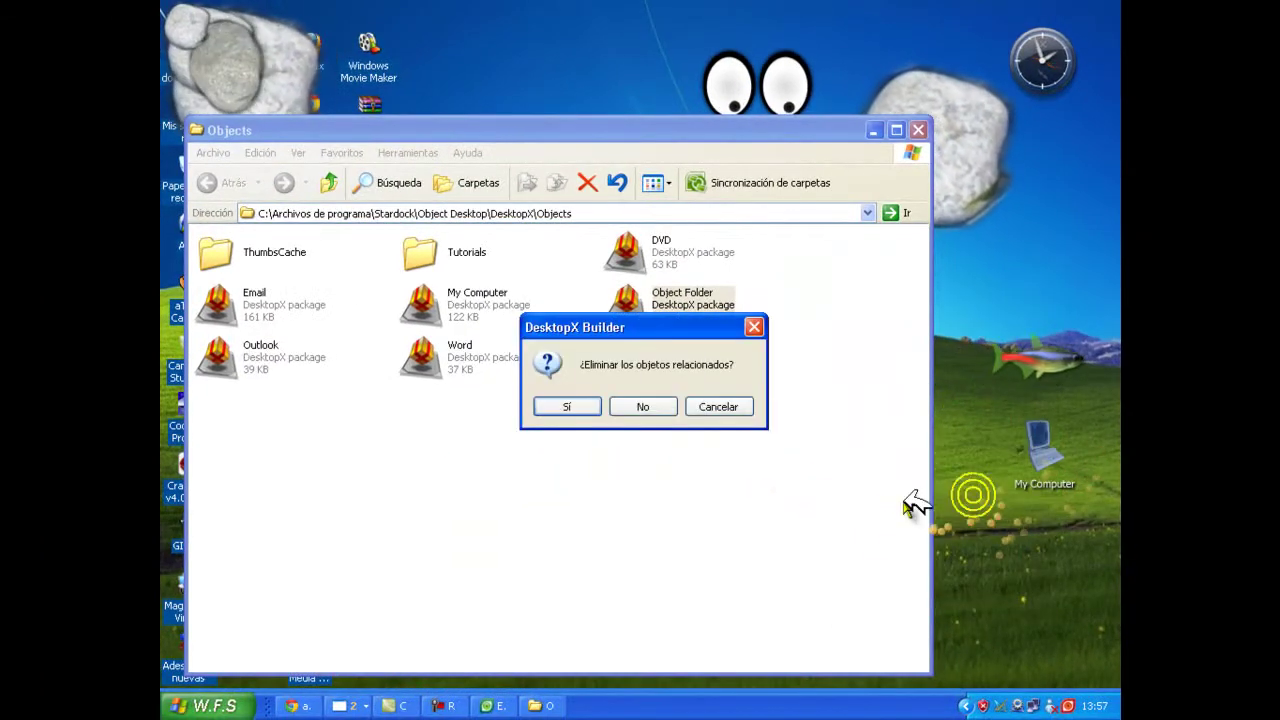
pyautogui.click(658, 412)
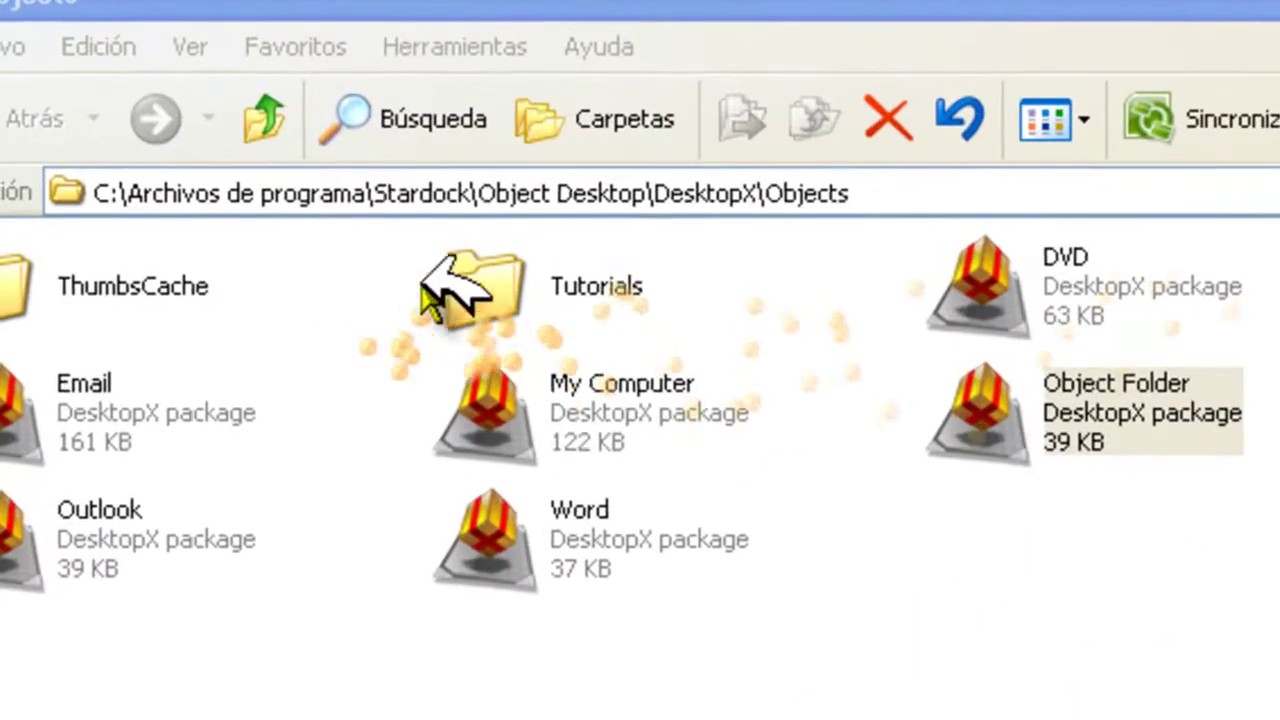
# Step: Open the Tutorials folder inside Objects and load the Growing Rock object
pyautogui.doubleClick(540, 295)
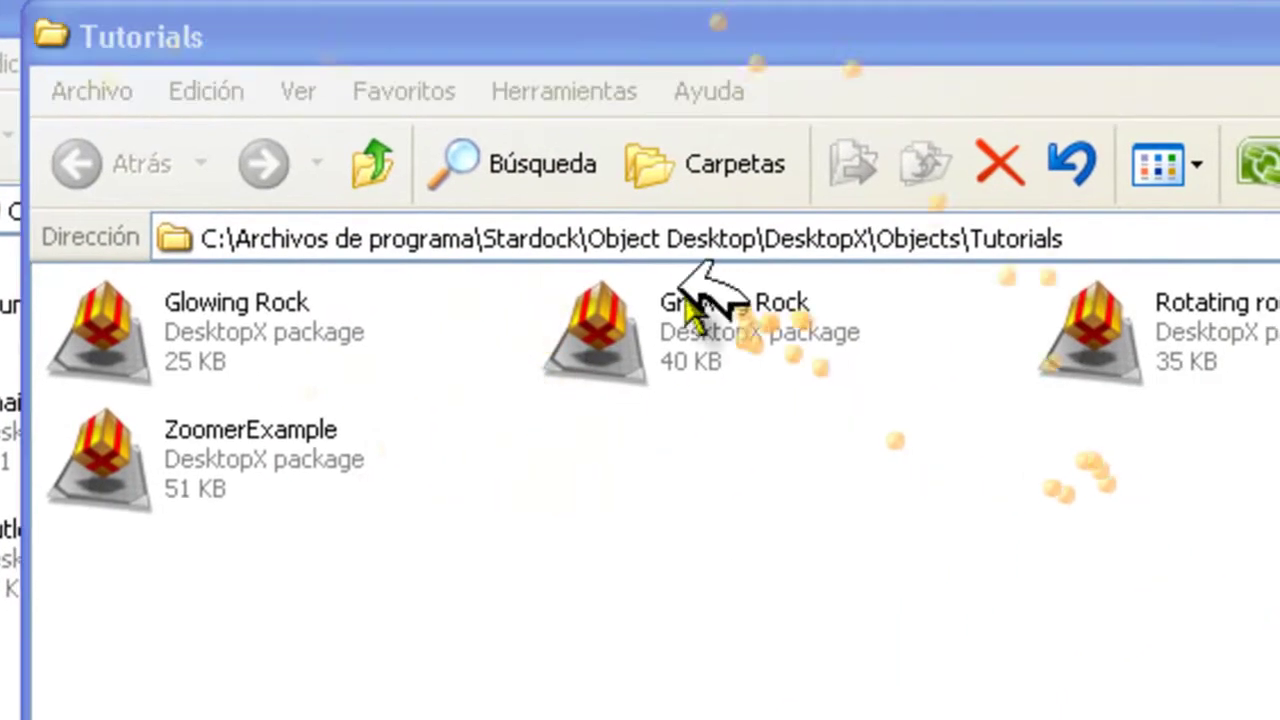
pyautogui.click(708, 318)
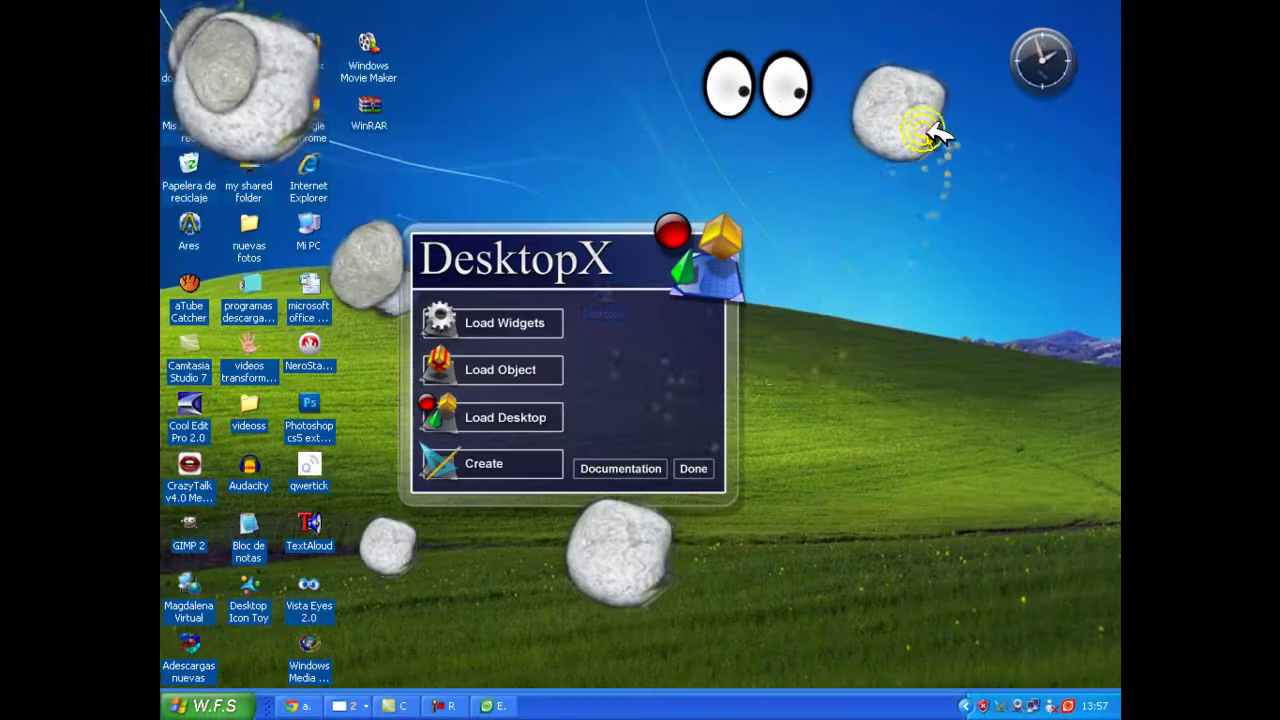
# Step: Load the Desktop Playground theme from the Themes folder without saving the current theme, and minimize the folder window
pyautogui.click(497, 417)
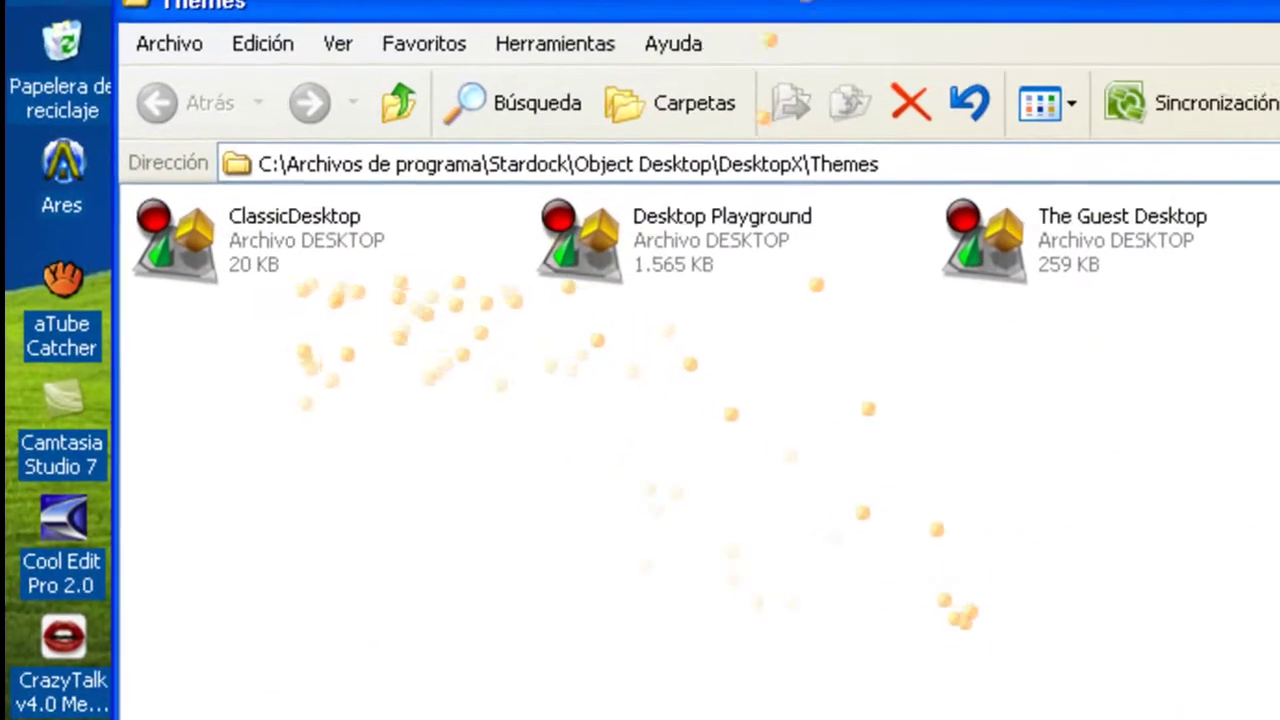
pyautogui.doubleClick(640, 238)
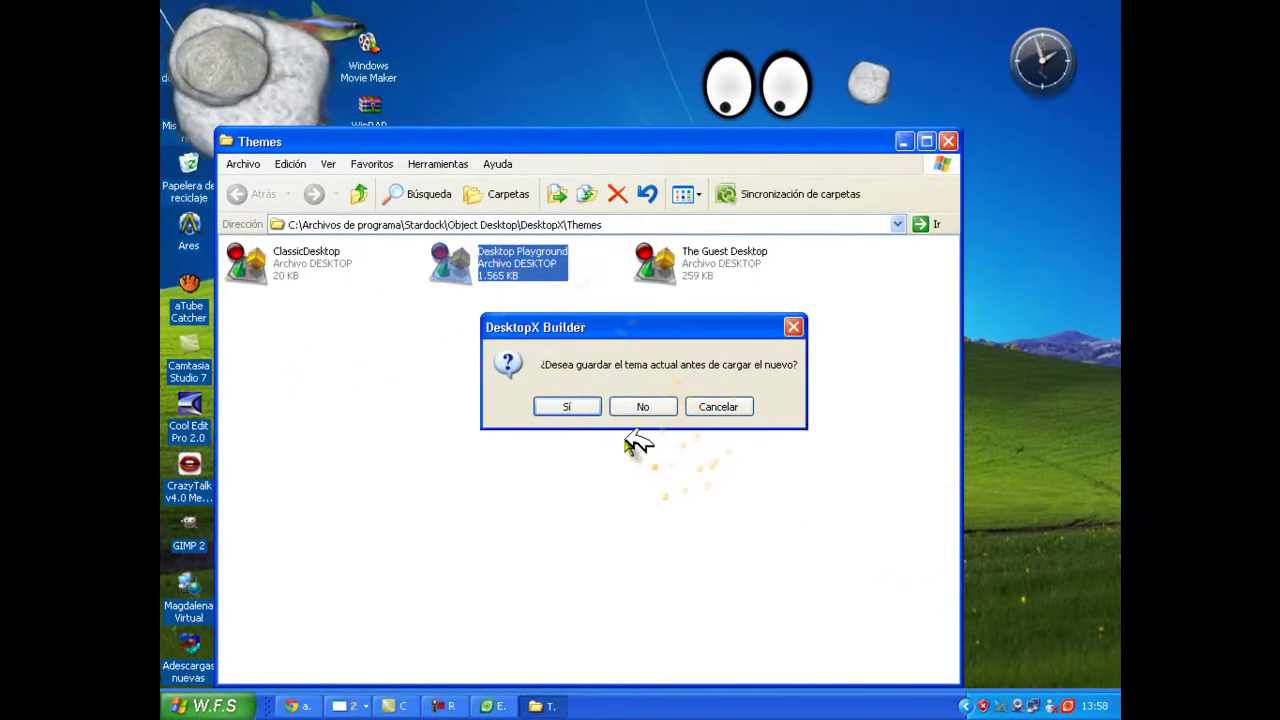
pyautogui.click(567, 407)
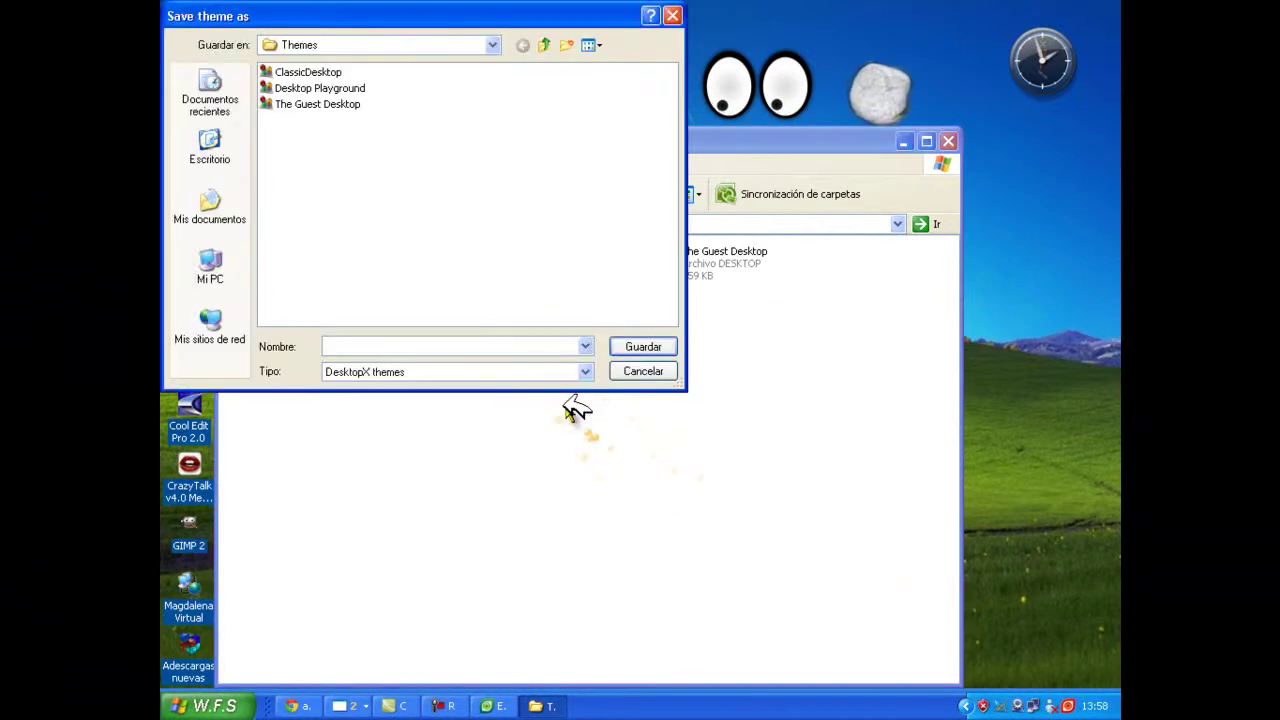
pyautogui.click(640, 371)
pyautogui.doubleClick(510, 265)
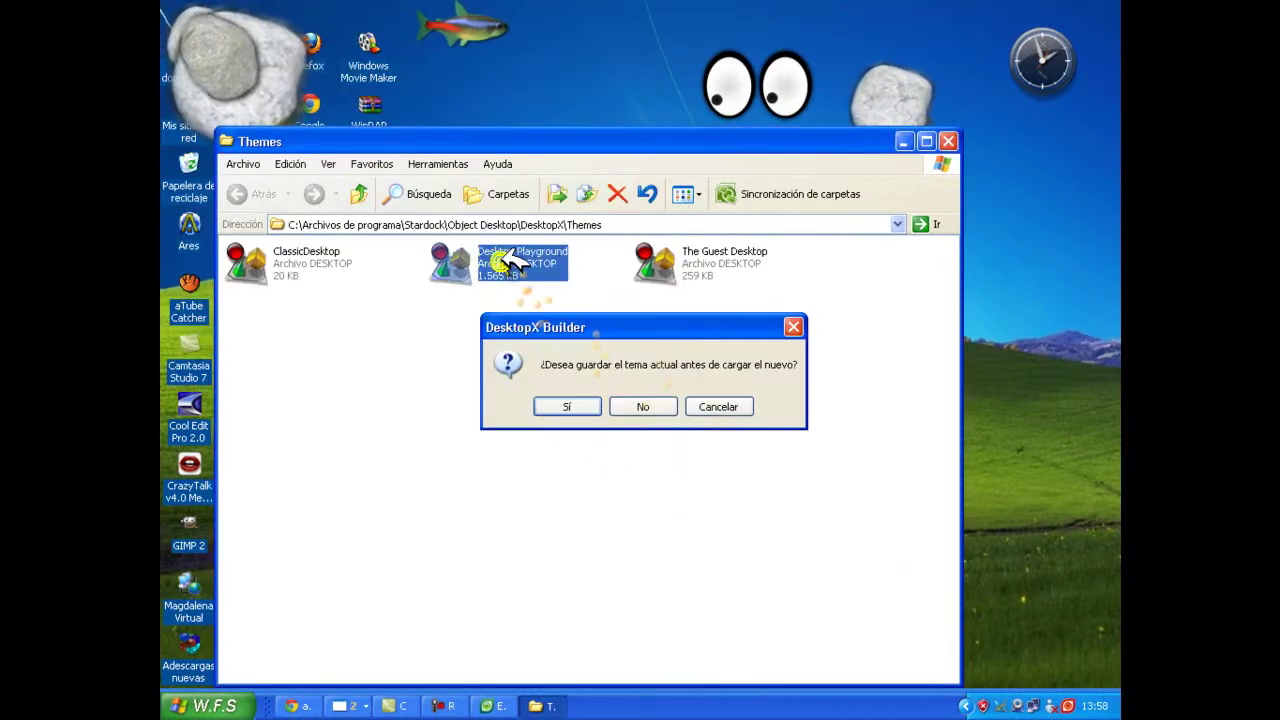
pyautogui.click(663, 410)
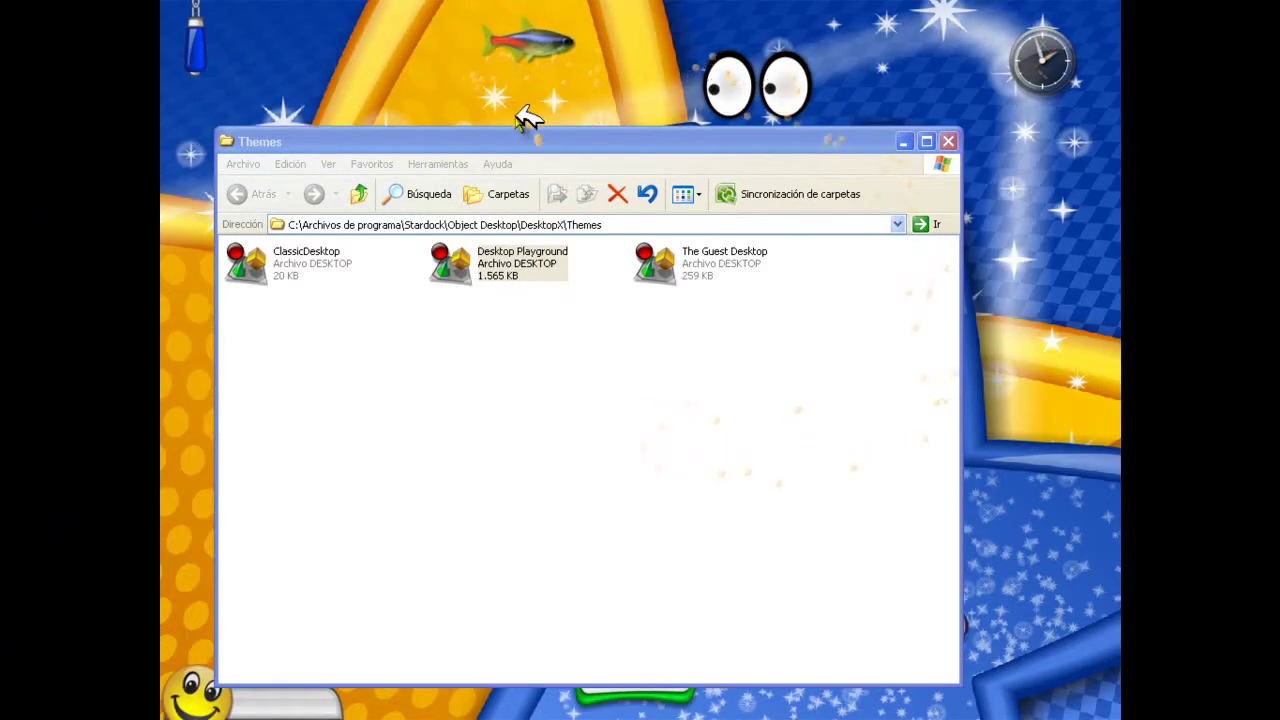
pyautogui.click(902, 142)
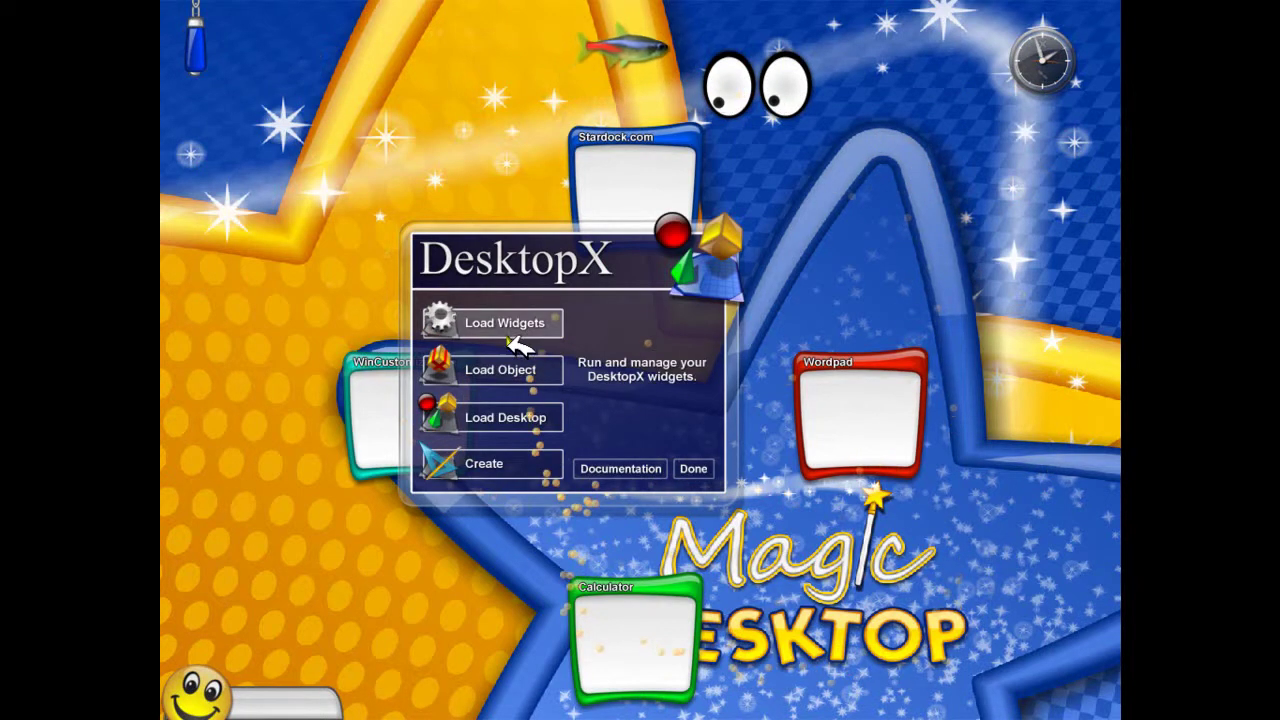
# Step: Load the ClassicDesktop theme, declining to close DesktopX Client, and close the Themes folder and the DesktopX welcome window
pyautogui.click(491, 411)
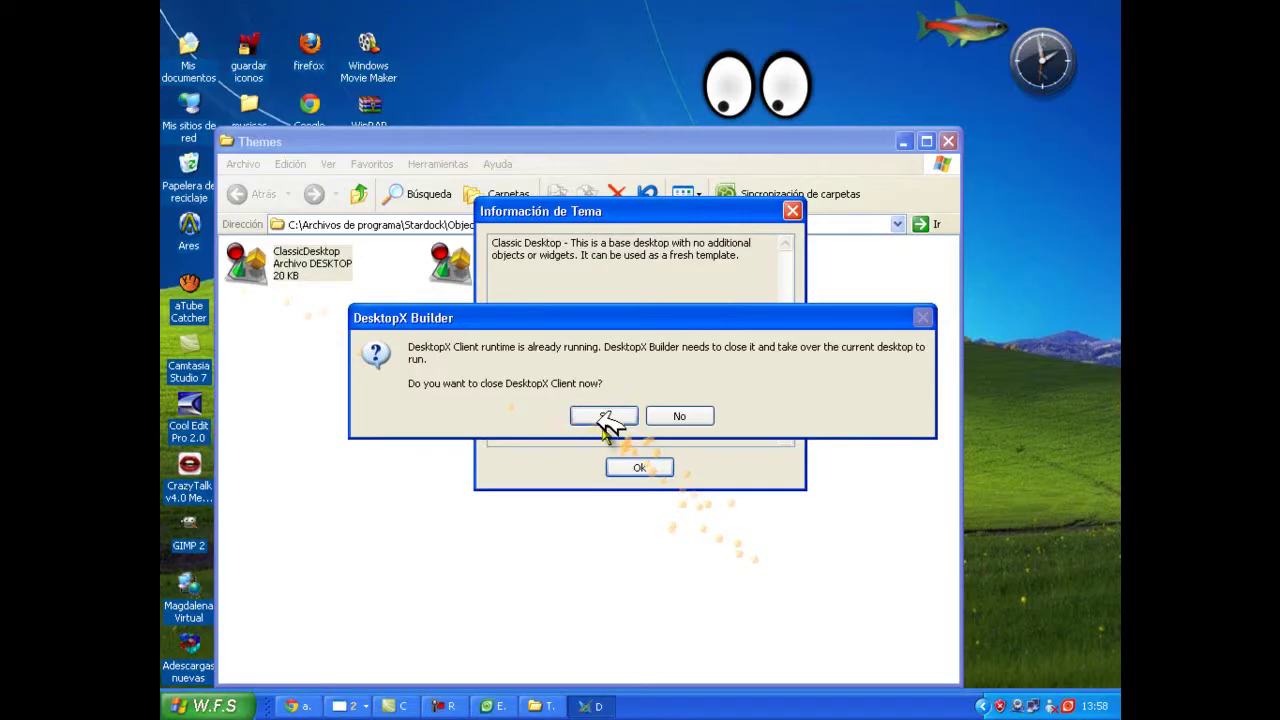
pyautogui.click(692, 416)
pyautogui.click(792, 211)
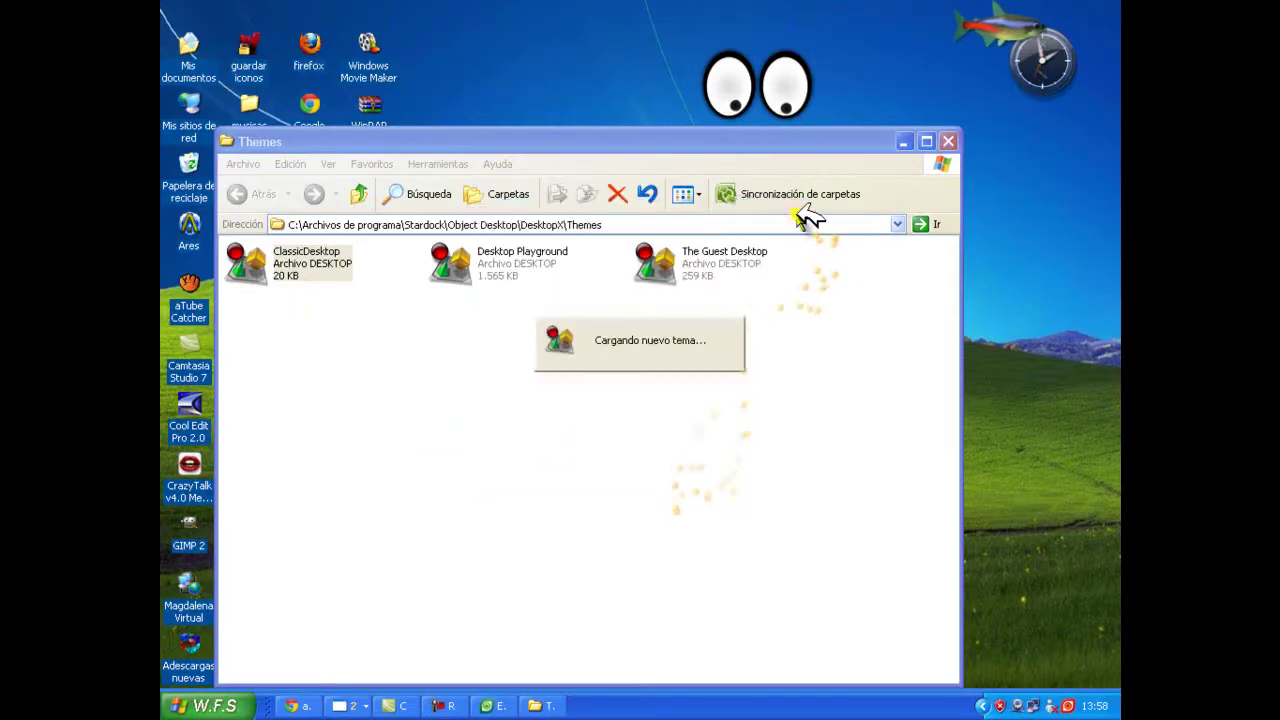
pyautogui.click(948, 142)
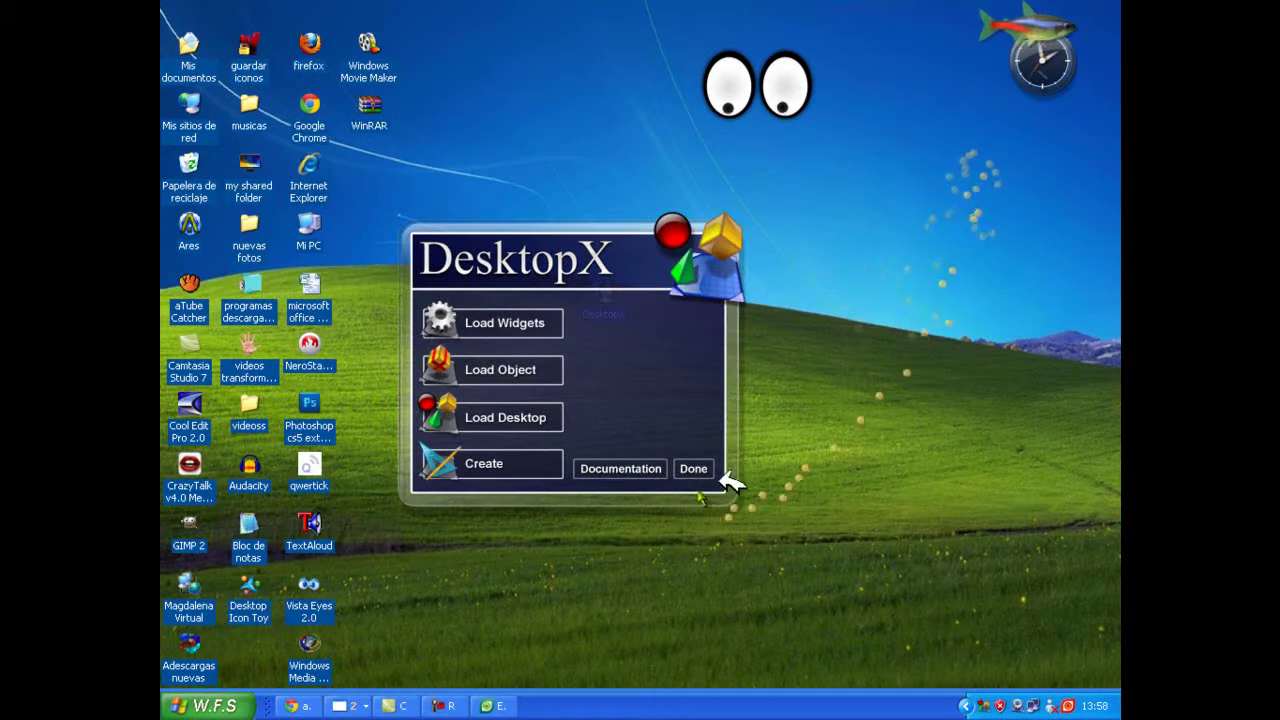
pyautogui.click(692, 469)
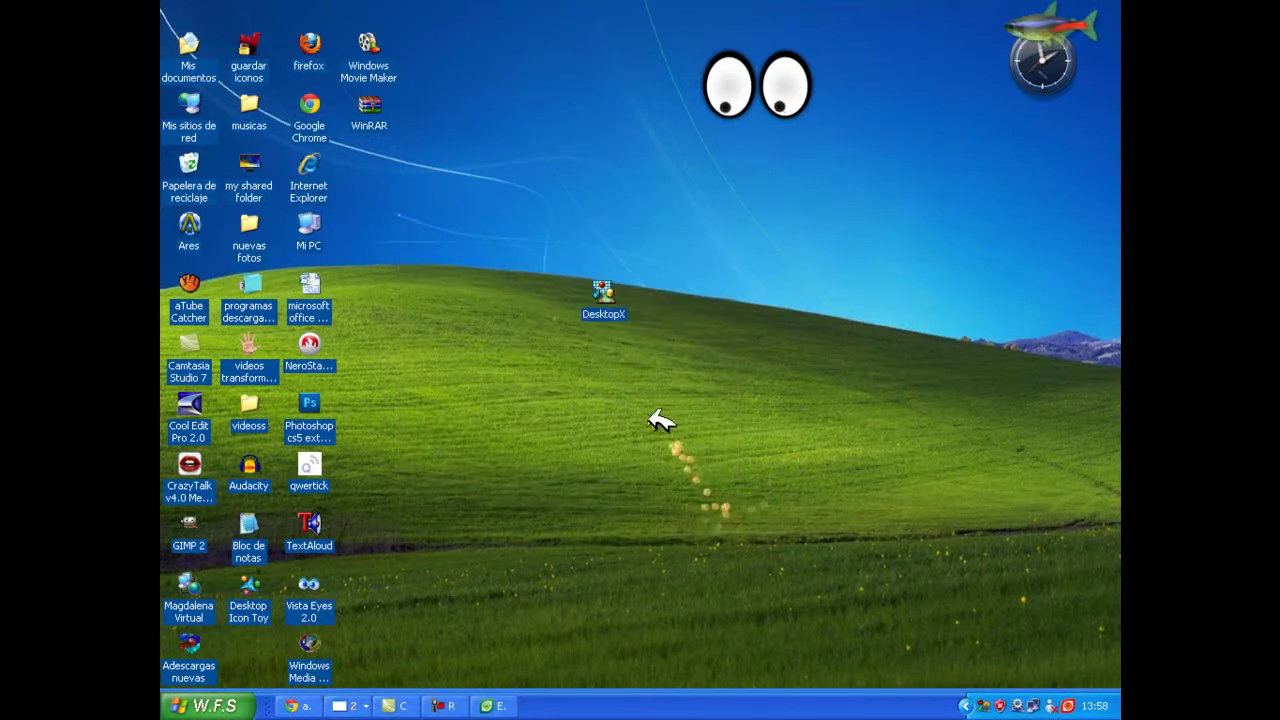